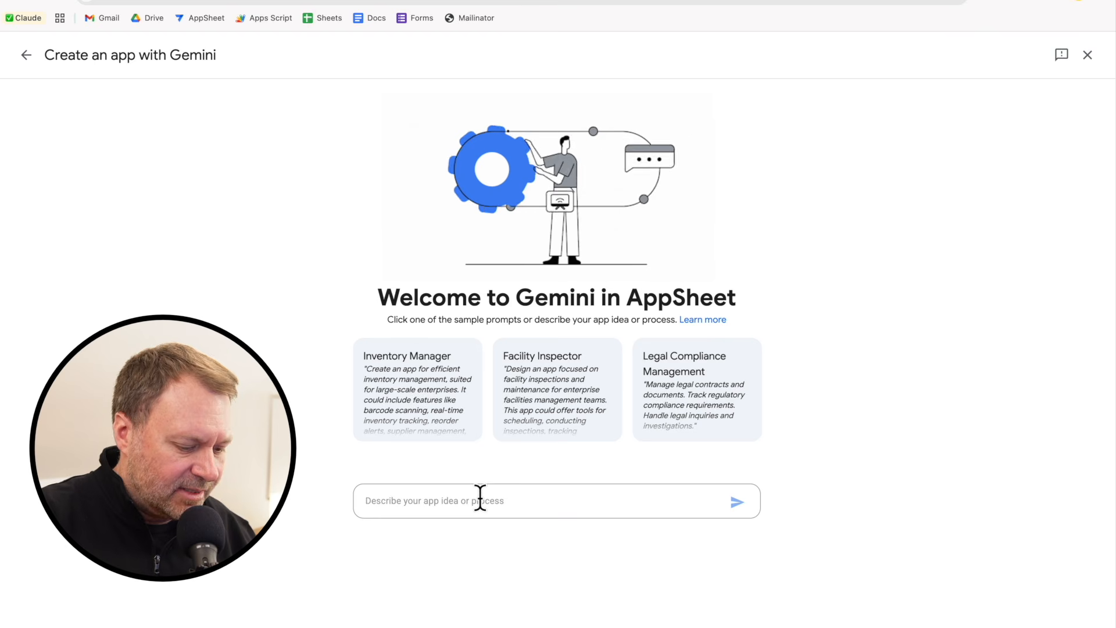
Ask Gemini: "Create an app for a dog grooming company. I want to manage client and their contact info as well as scheduled appointments"
{"action": "type", "text": "Create an app for a dog grooming compan"}
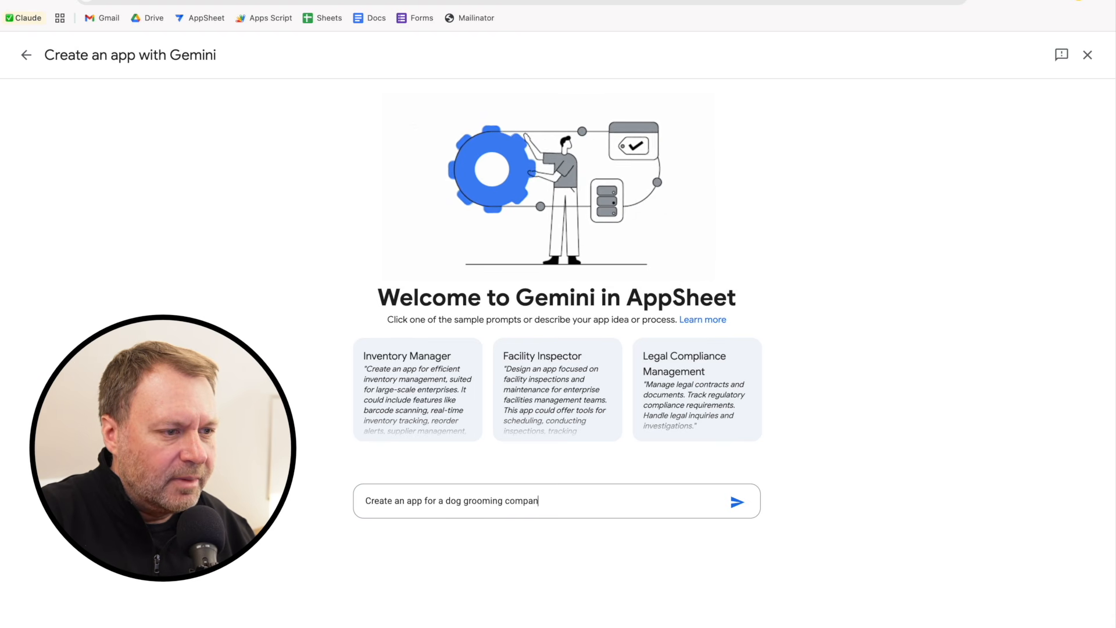
{"action": "type", "text": "y. I w"}
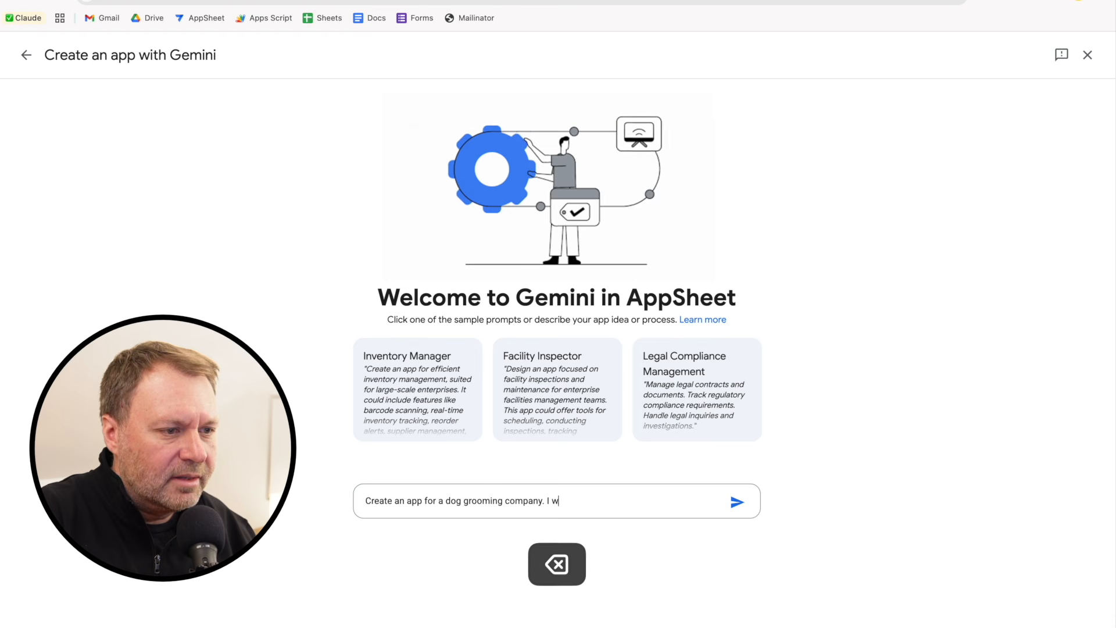
{"action": "type", "text": "ant to manage"}
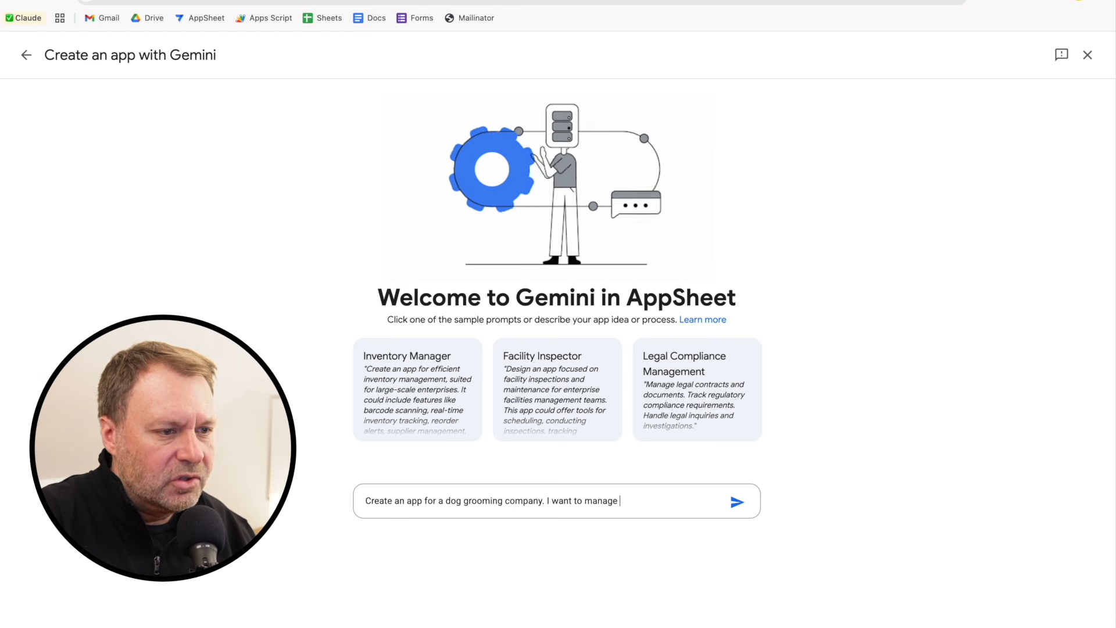
{"action": "type", "text": " client "}
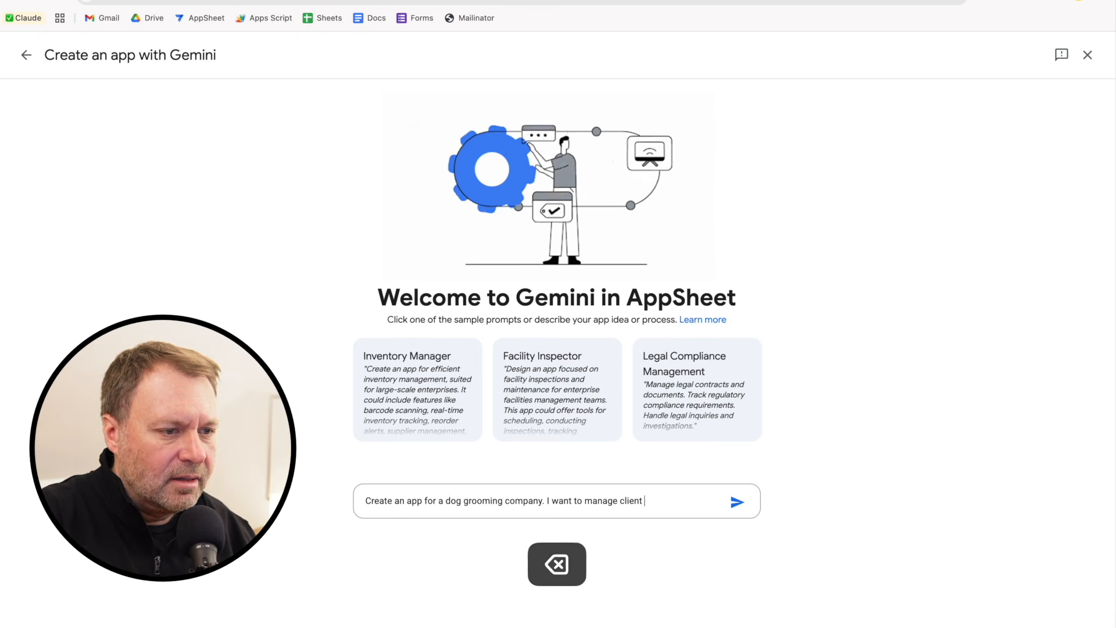
{"action": "type", "text": "and their cl"}
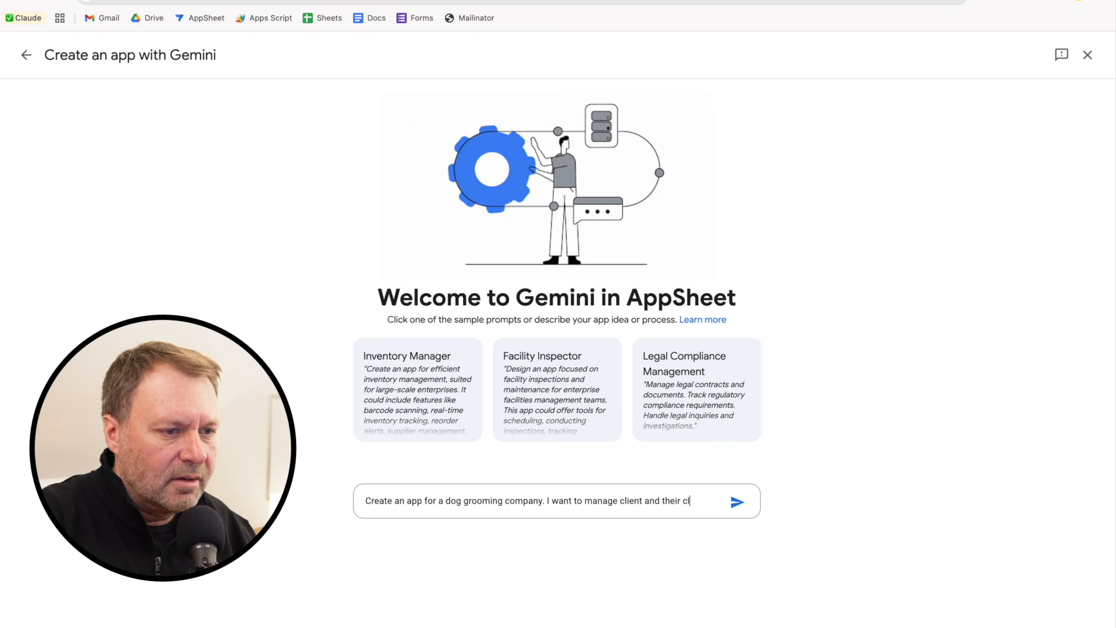
{"action": "key", "text": "BackSpace"}
{"action": "type", "text": "ontact info"}
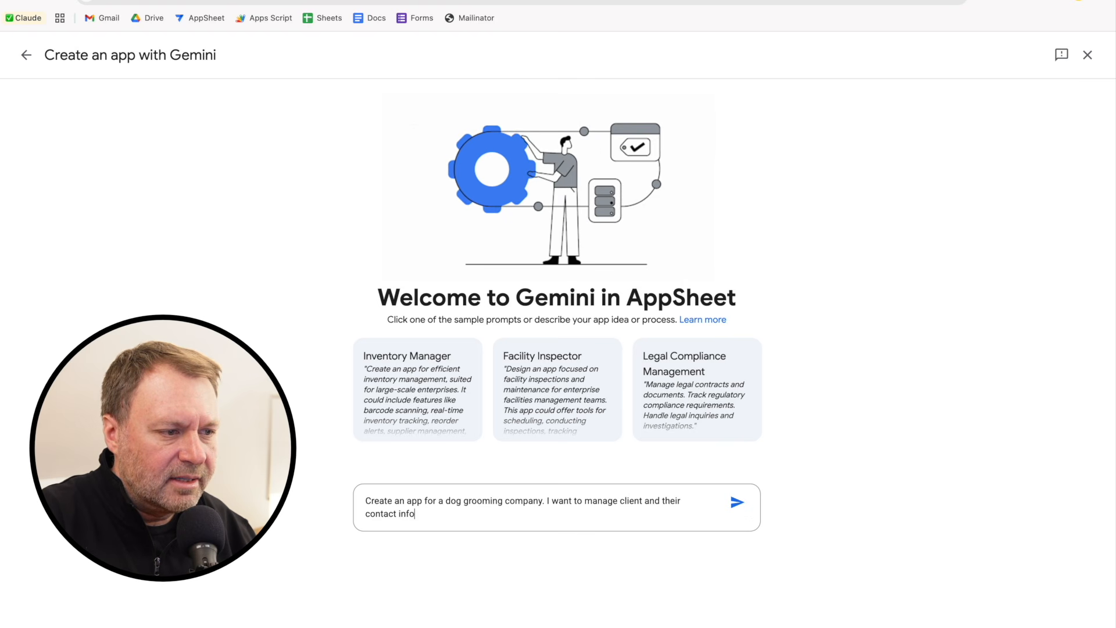
{"action": "type", "text": " as well a"}
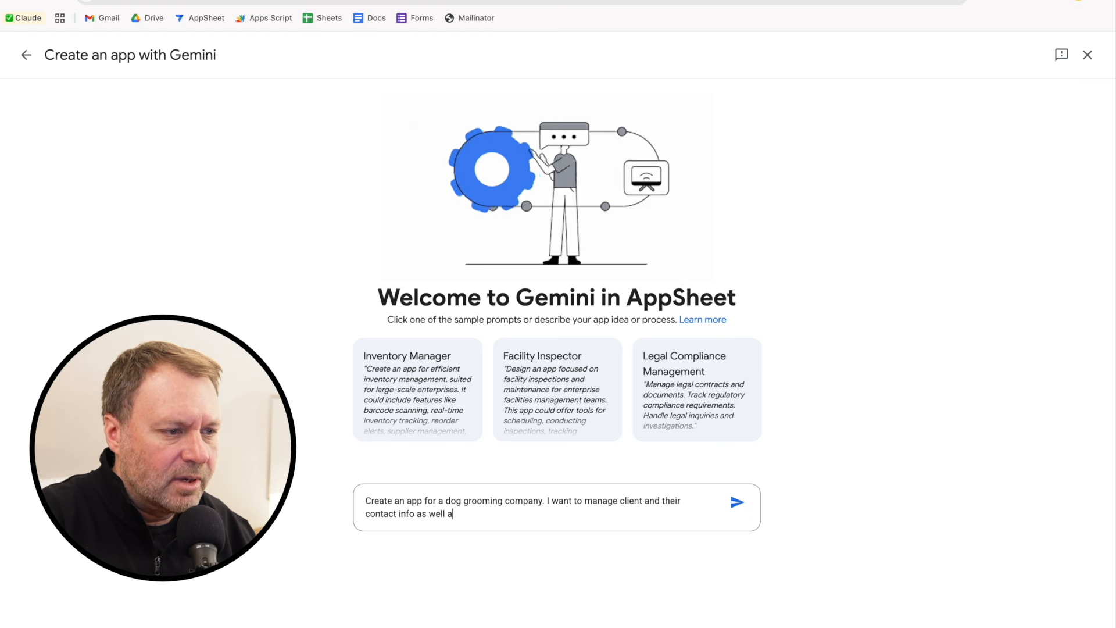
{"action": "type", "text": "s schedu"}
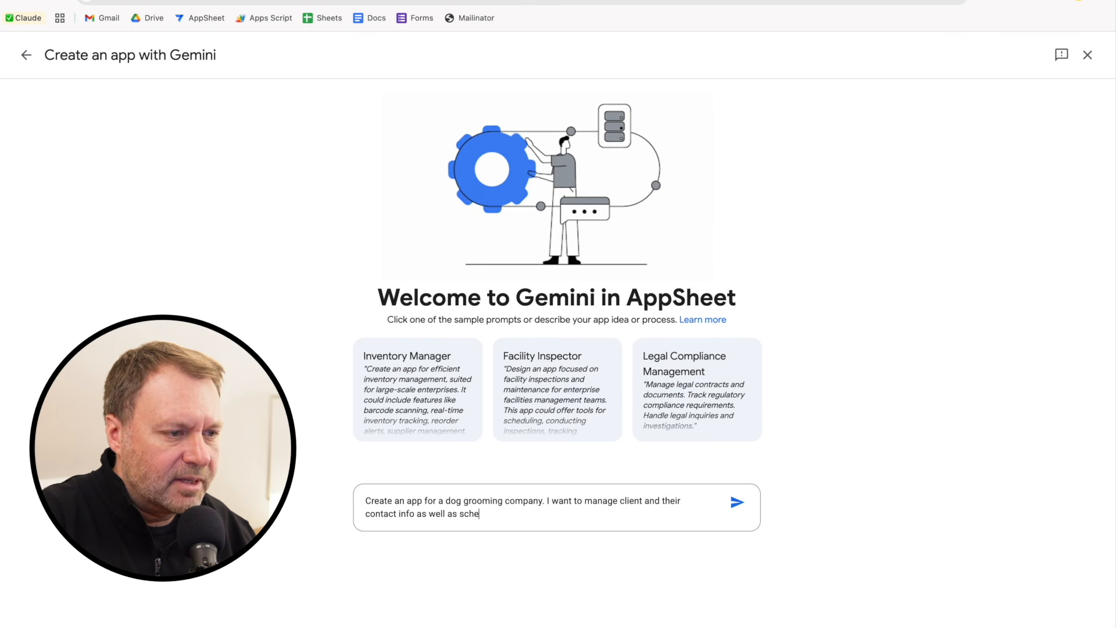
{"action": "key", "text": "BackSpace"}
{"action": "type", "text": "duled "}
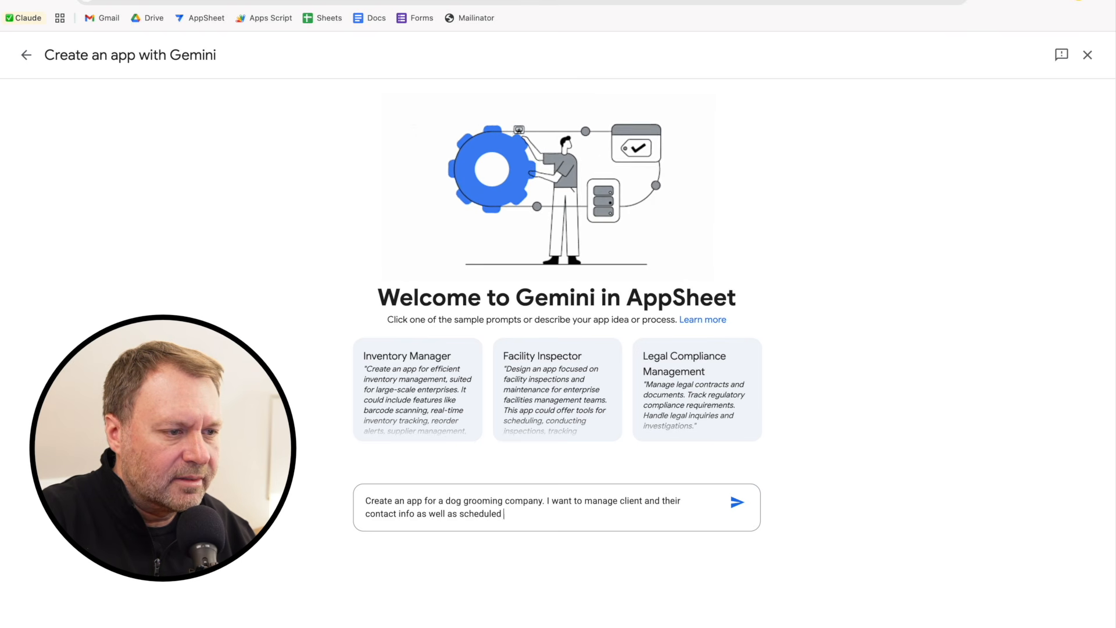
{"action": "type", "text": "appointments"}
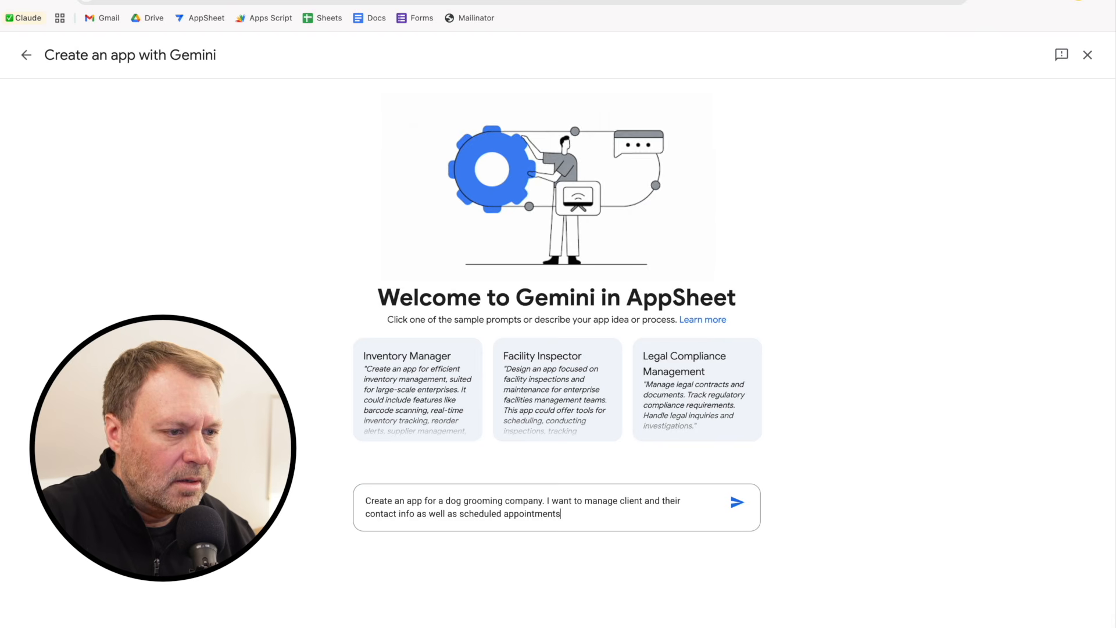
{"action": "key", "text": "Return"}
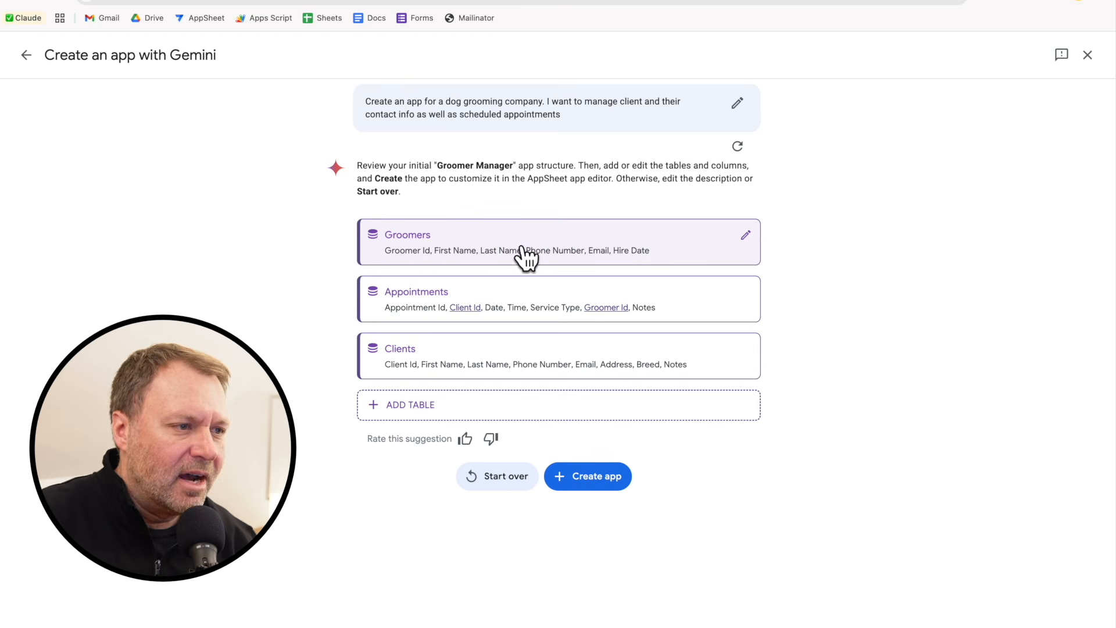
Review the proposed Groomers table's columns without changing them, and create the Groomer Manager app for customization in the editor
{"action": "left_click", "coordinate": [744, 236]}
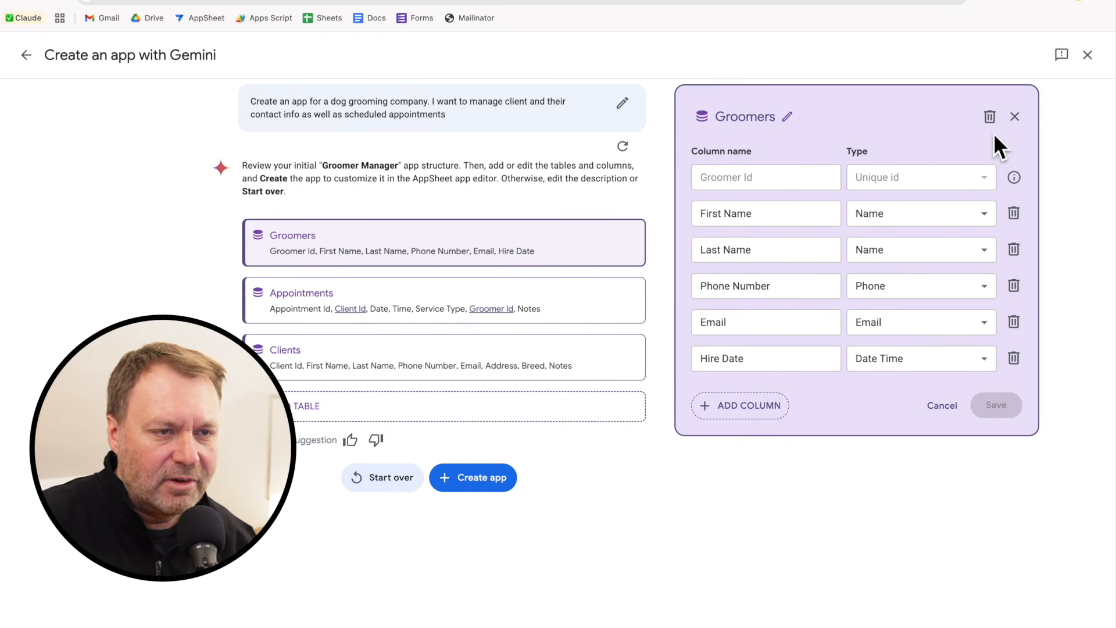
{"action": "left_click", "coordinate": [1014, 117]}
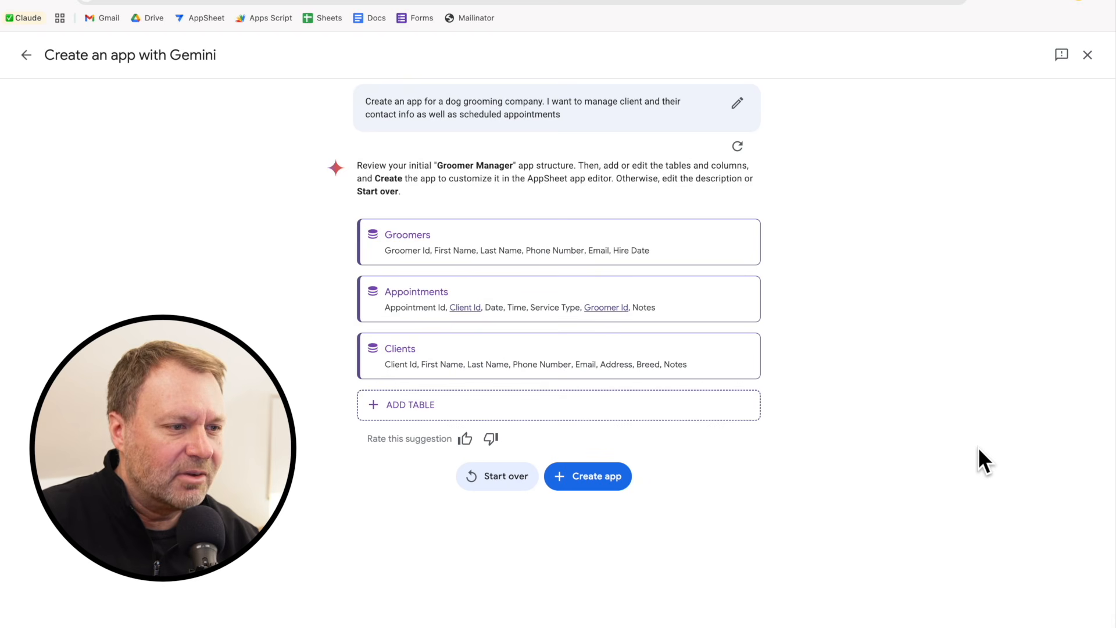
{"action": "left_click", "coordinate": [601, 476]}
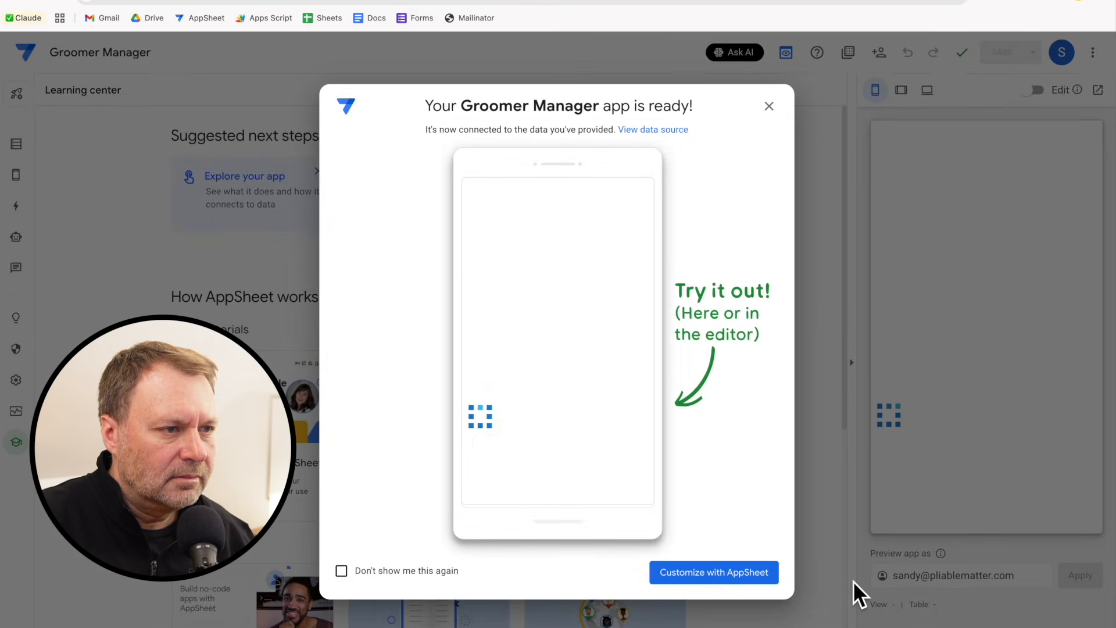
{"action": "left_click", "coordinate": [727, 581]}
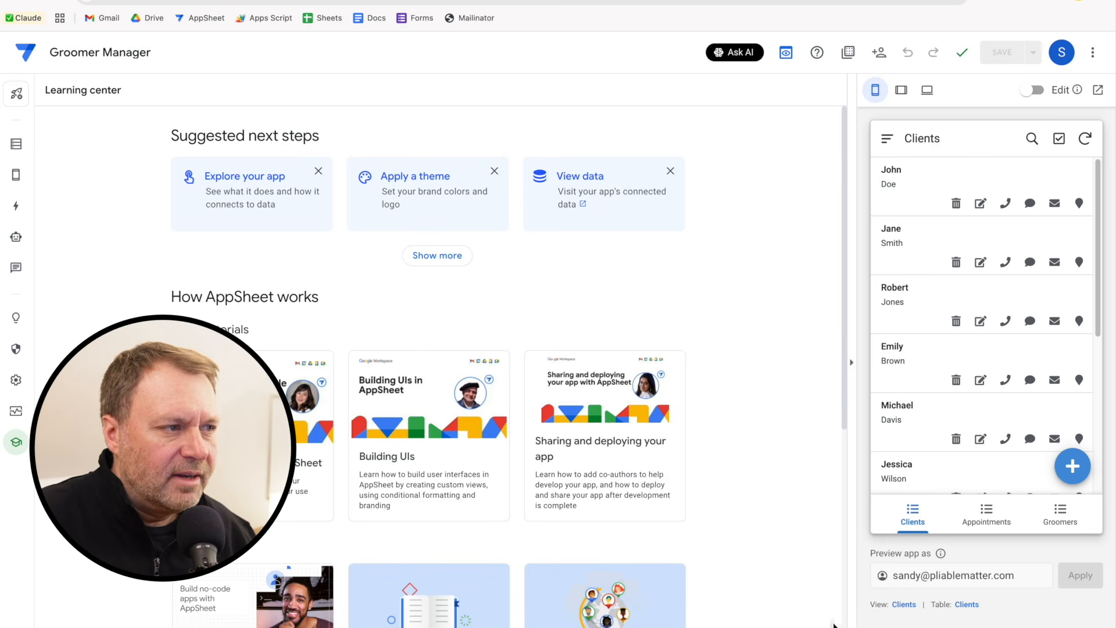
Show the app's data tables and view the Appointments table's underlying data source
{"action": "left_click", "coordinate": [18, 144]}
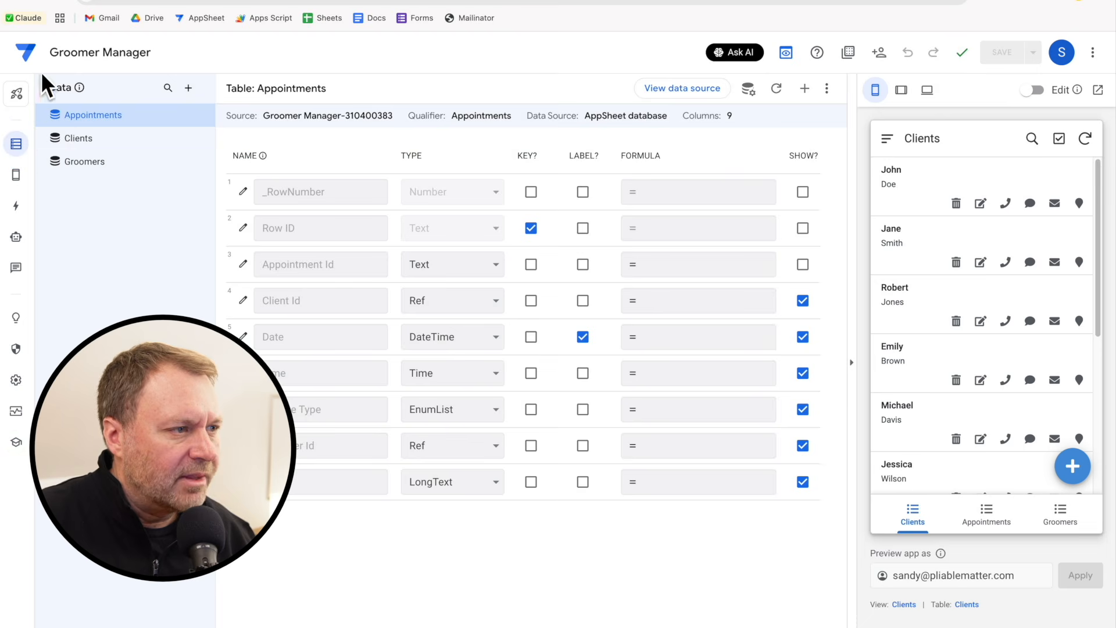
{"action": "left_click", "coordinate": [679, 90]}
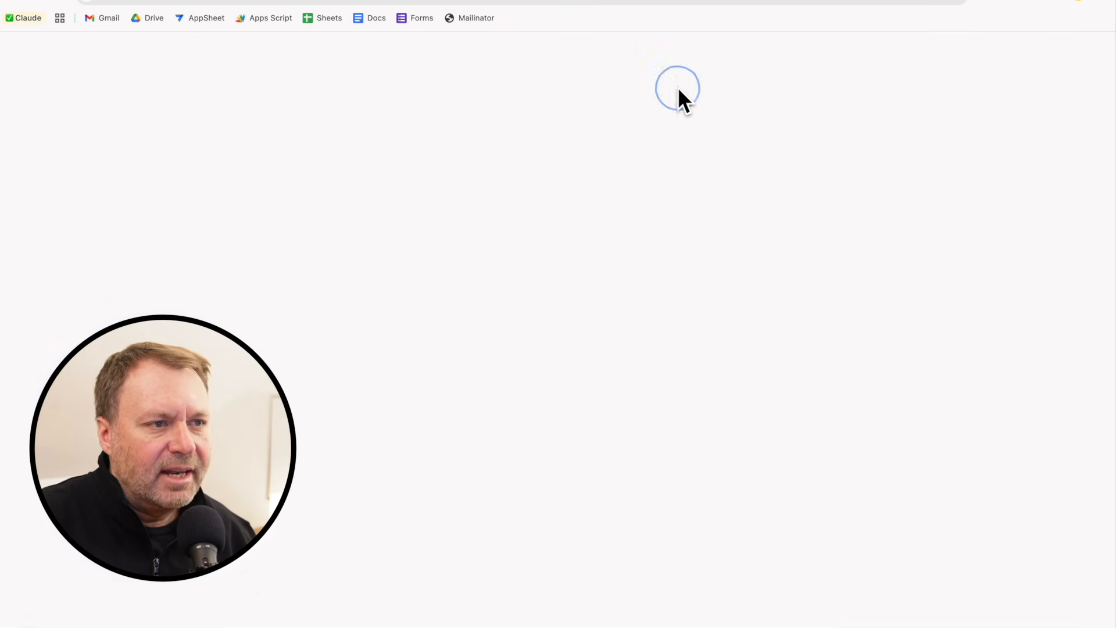
{"action": "left_click", "coordinate": [189, 147]}
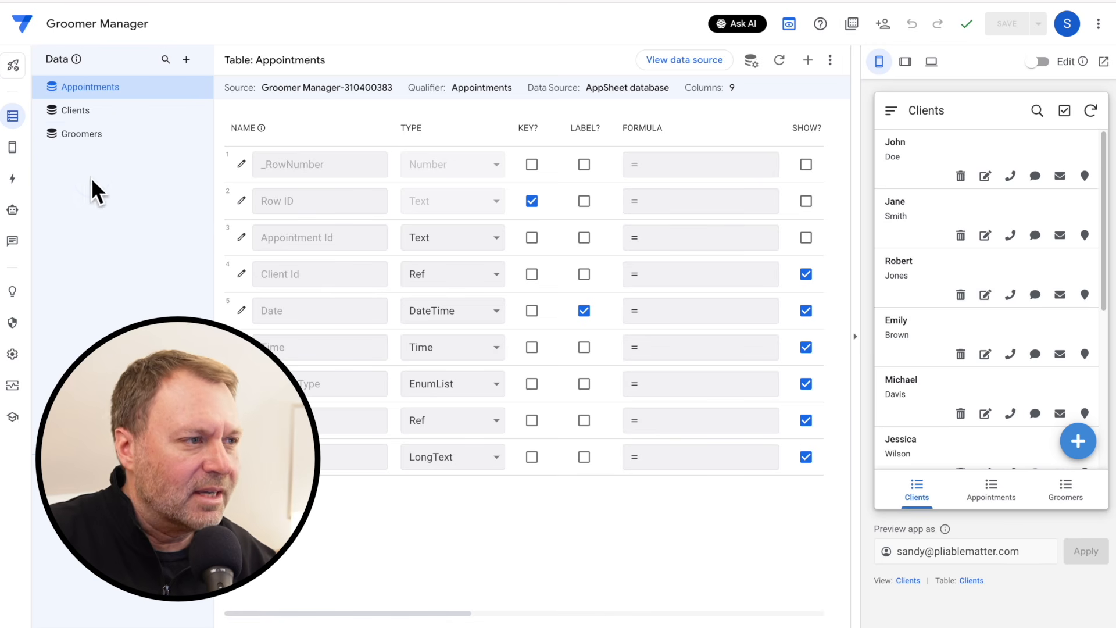
Copy the Appointments table's data from its storage settings to a new data source saved to Google (google)
{"action": "left_click", "coordinate": [94, 88]}
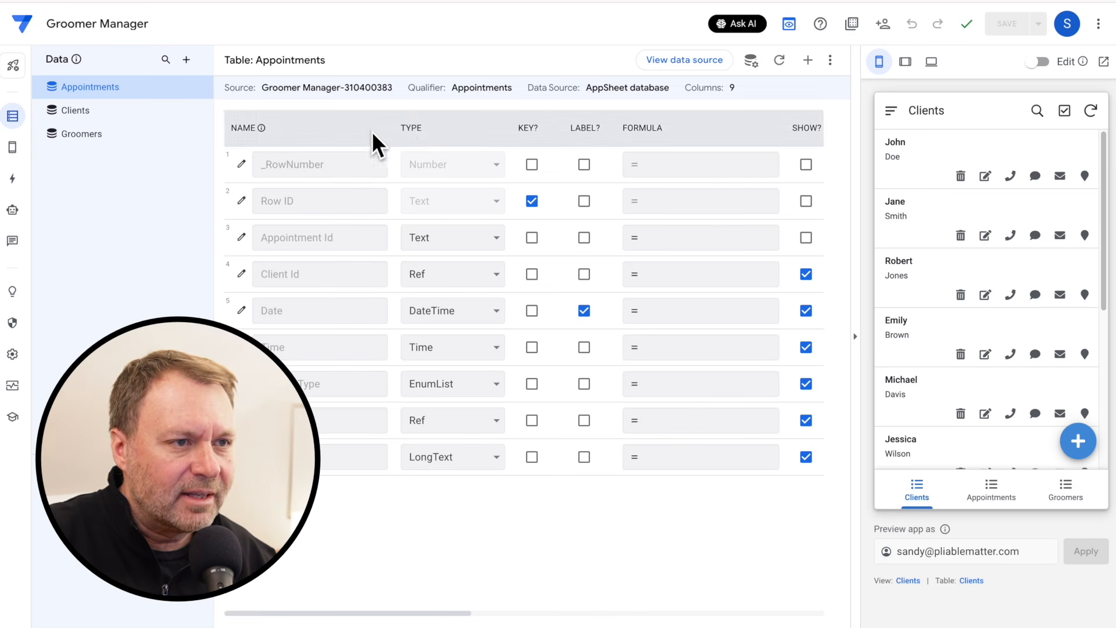
{"action": "left_click", "coordinate": [750, 60]}
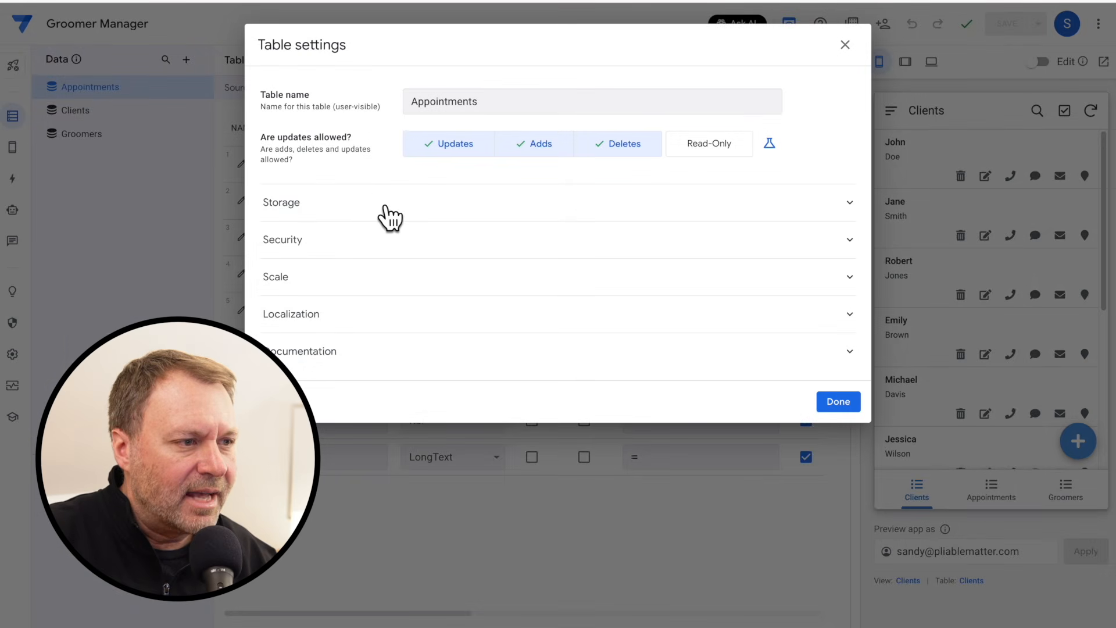
{"action": "left_click", "coordinate": [383, 208]}
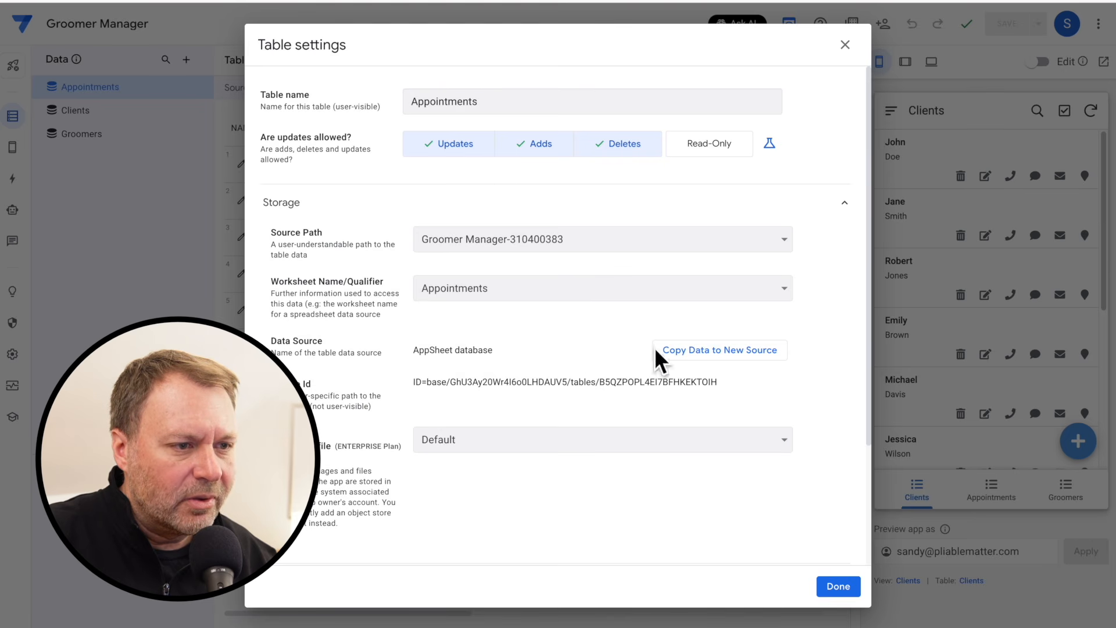
{"action": "left_click", "coordinate": [733, 361]}
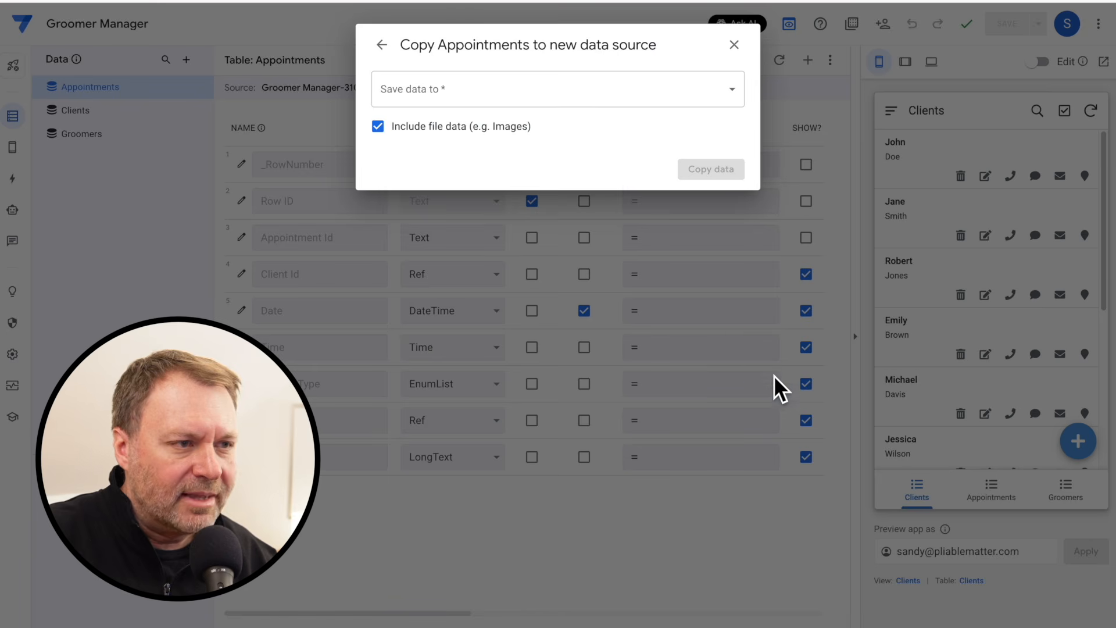
{"action": "left_click", "coordinate": [430, 99]}
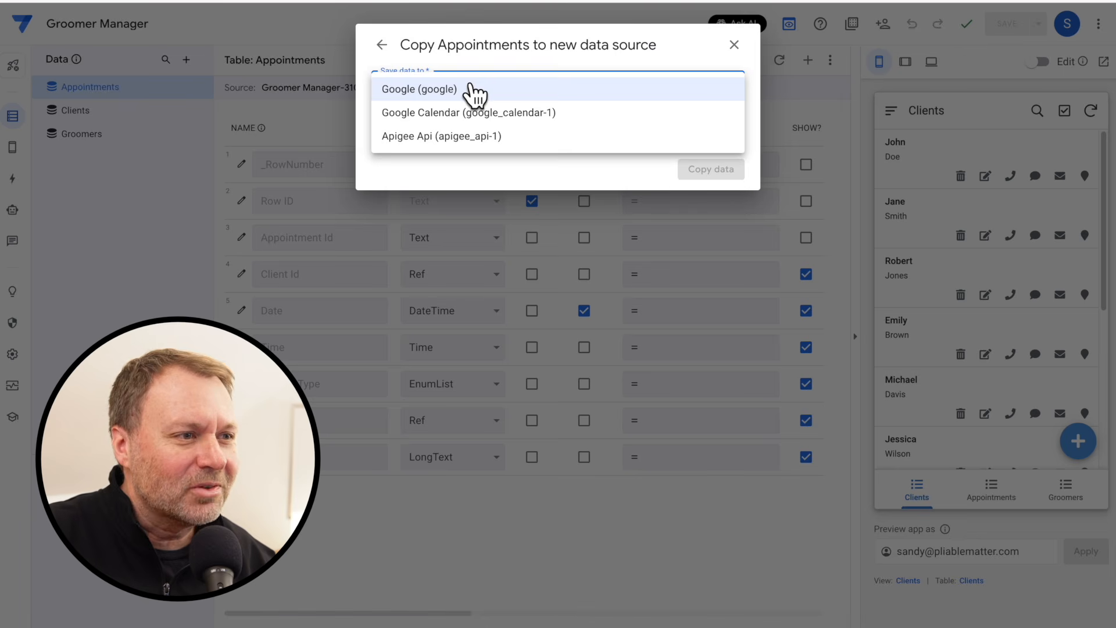
{"action": "left_click", "coordinate": [474, 90]}
{"action": "left_click", "coordinate": [723, 175]}
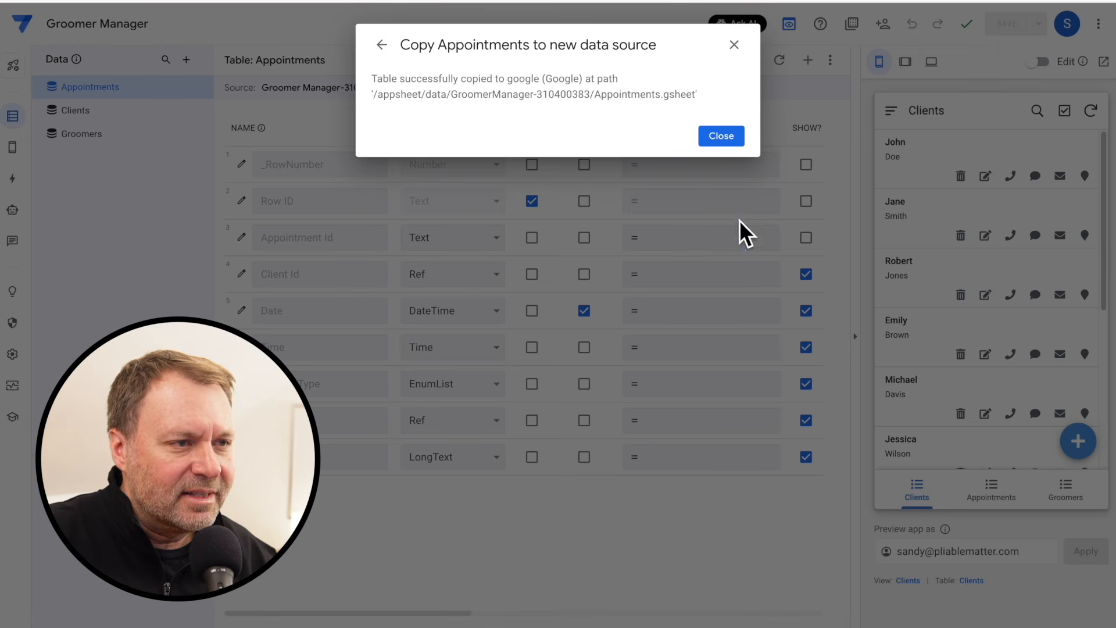
{"action": "left_click", "coordinate": [722, 138]}
Open Google Drive in a new browser tab to check for the copied Appointments spreadsheet
{"action": "key", "text": "super+t"}
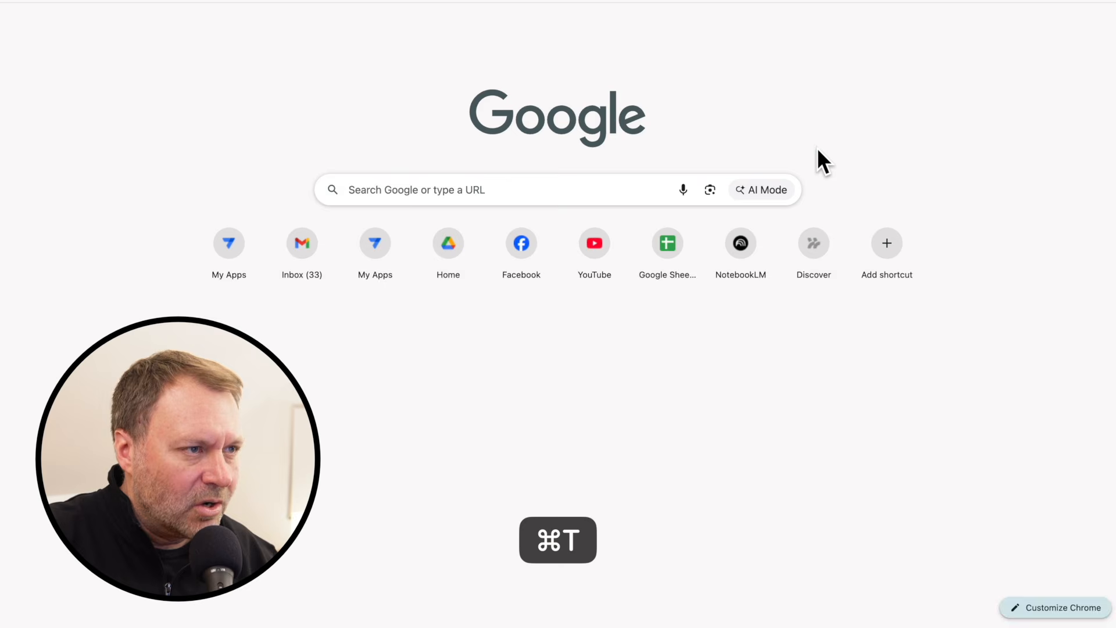
{"action": "type", "text": "dr"}
{"action": "key", "text": "Right"}
{"action": "key", "text": "Return"}
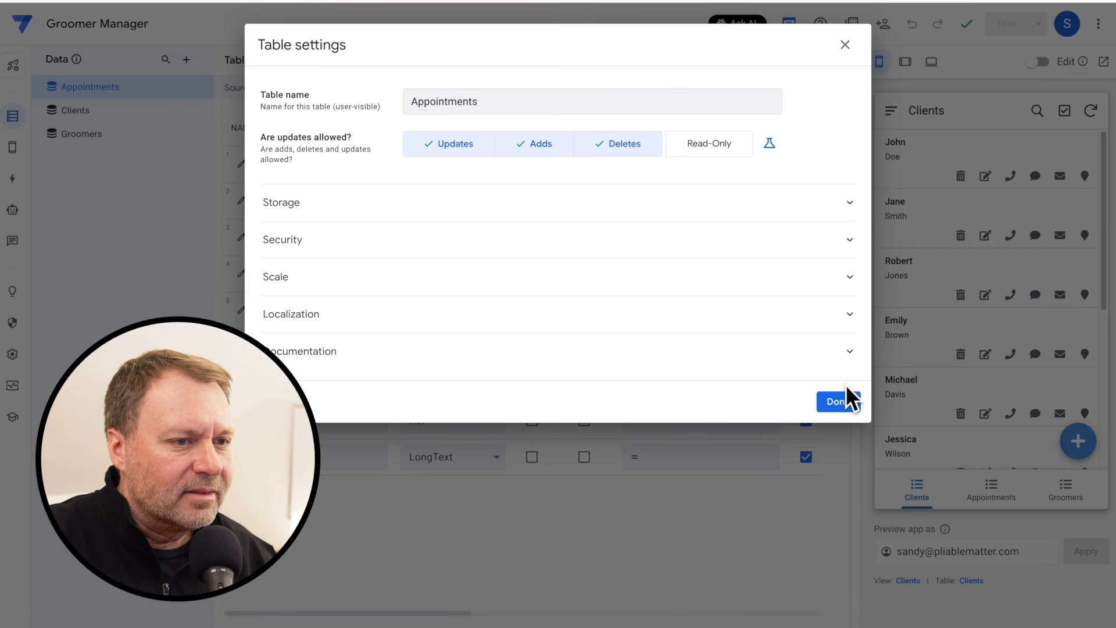
Close the Appointments table settings and copy the Clients table's data to a new data source saved to Google (google)
{"action": "left_click", "coordinate": [837, 399]}
{"action": "left_click", "coordinate": [87, 112]}
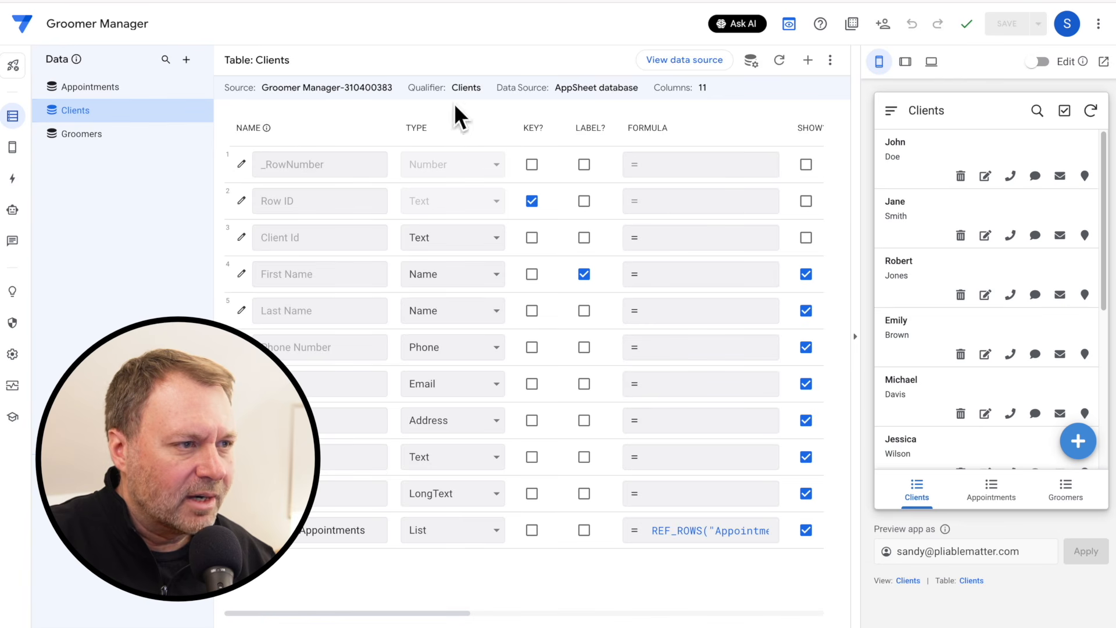
{"action": "left_click", "coordinate": [750, 61]}
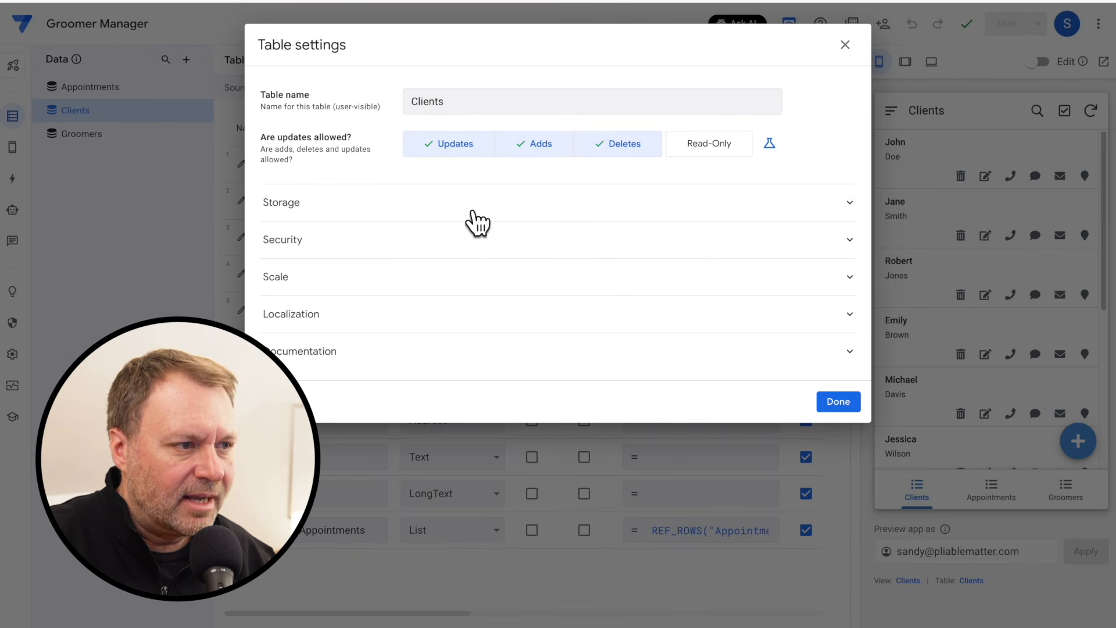
{"action": "left_click", "coordinate": [459, 195]}
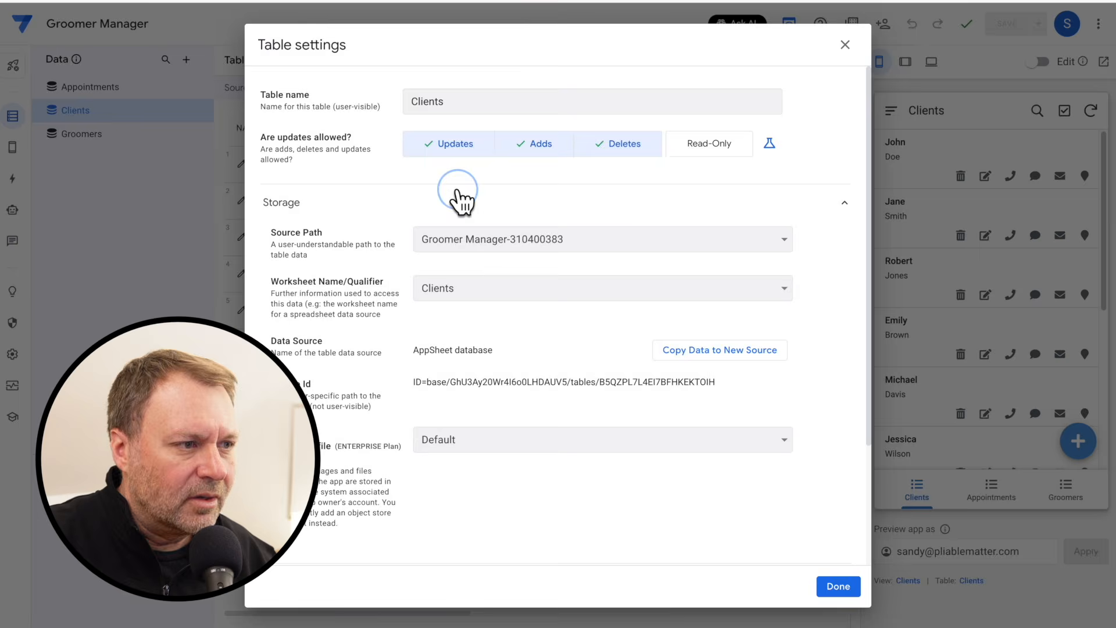
{"action": "left_click", "coordinate": [719, 352]}
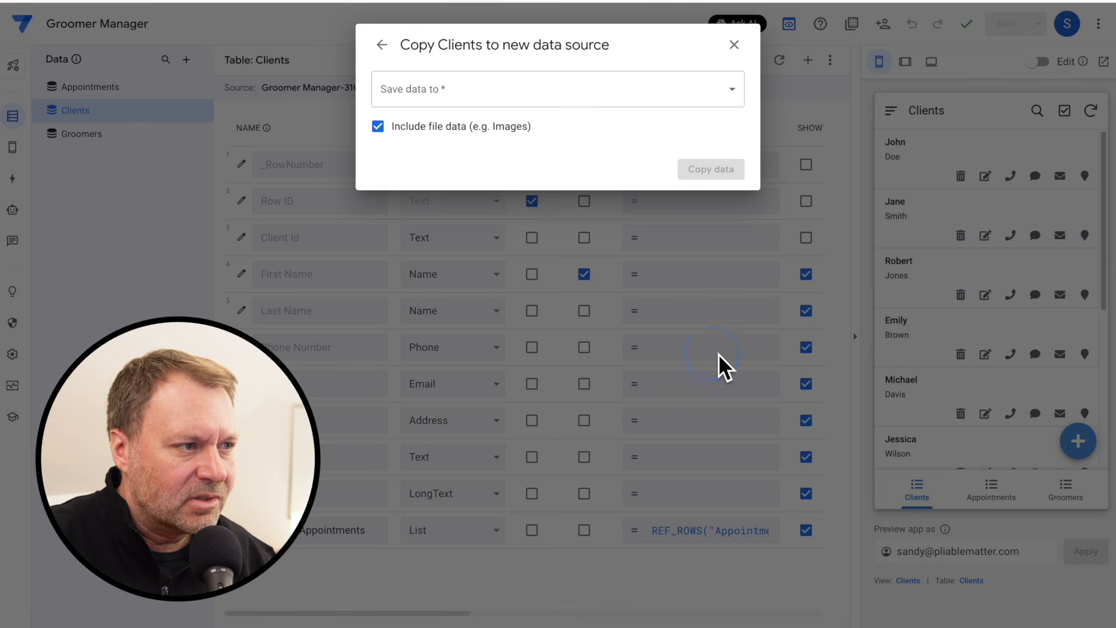
{"action": "left_click", "coordinate": [573, 96]}
{"action": "left_click", "coordinate": [544, 93]}
{"action": "left_click", "coordinate": [710, 169]}
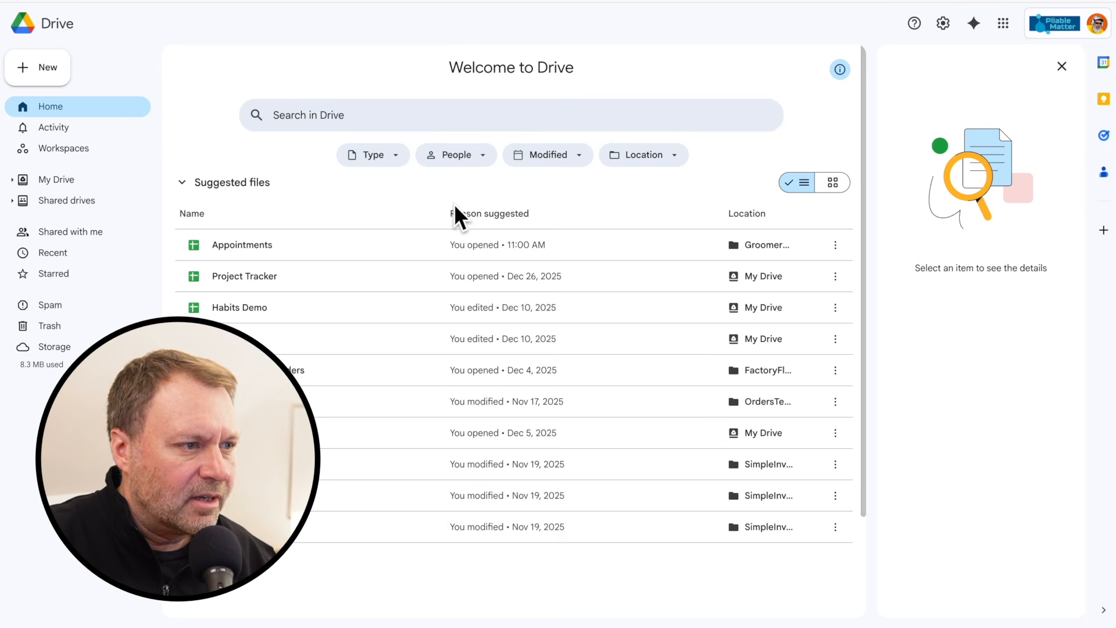
Refresh the file list in Google Drive, inspect the copied Clients spreadsheet, and close it
{"action": "key", "text": "super+r"}
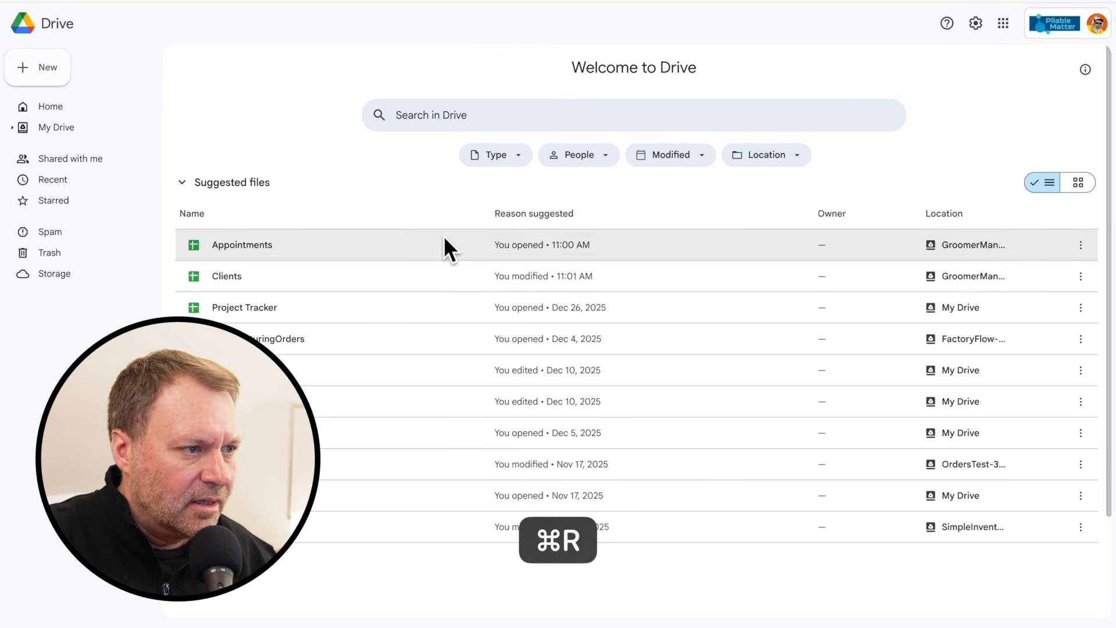
{"action": "left_click", "coordinate": [229, 274]}
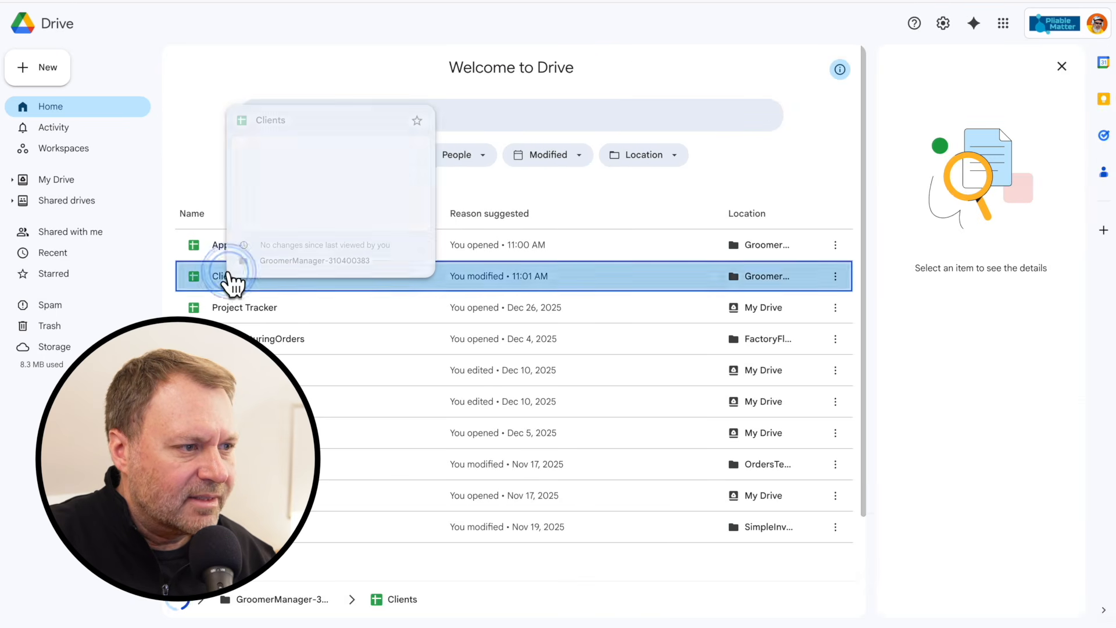
{"action": "double_click", "coordinate": [217, 277]}
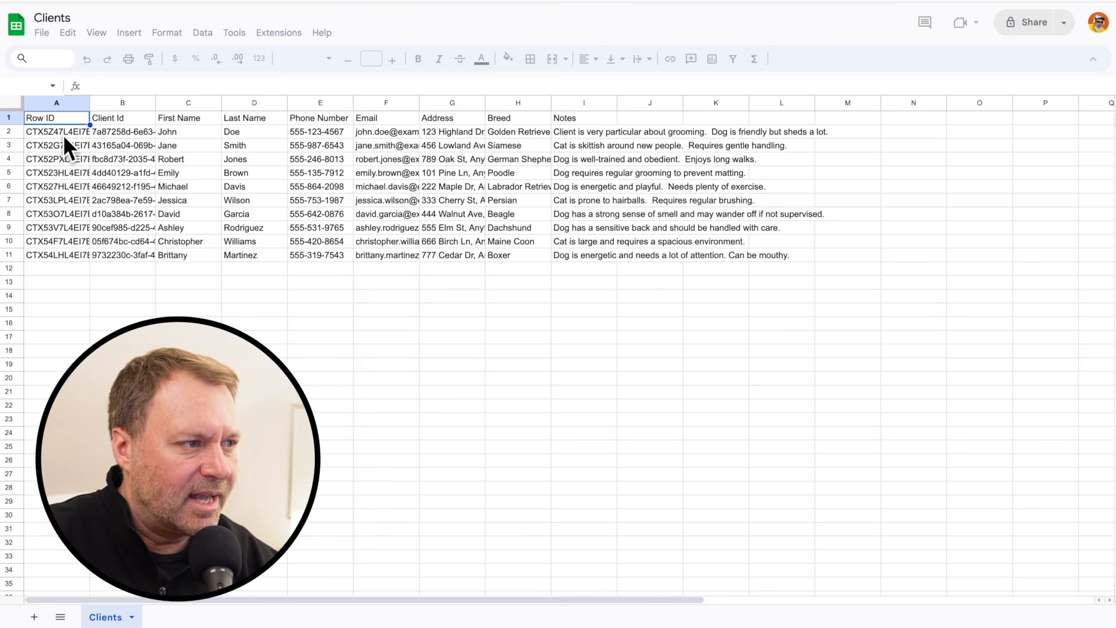
{"action": "key", "text": "super+w"}
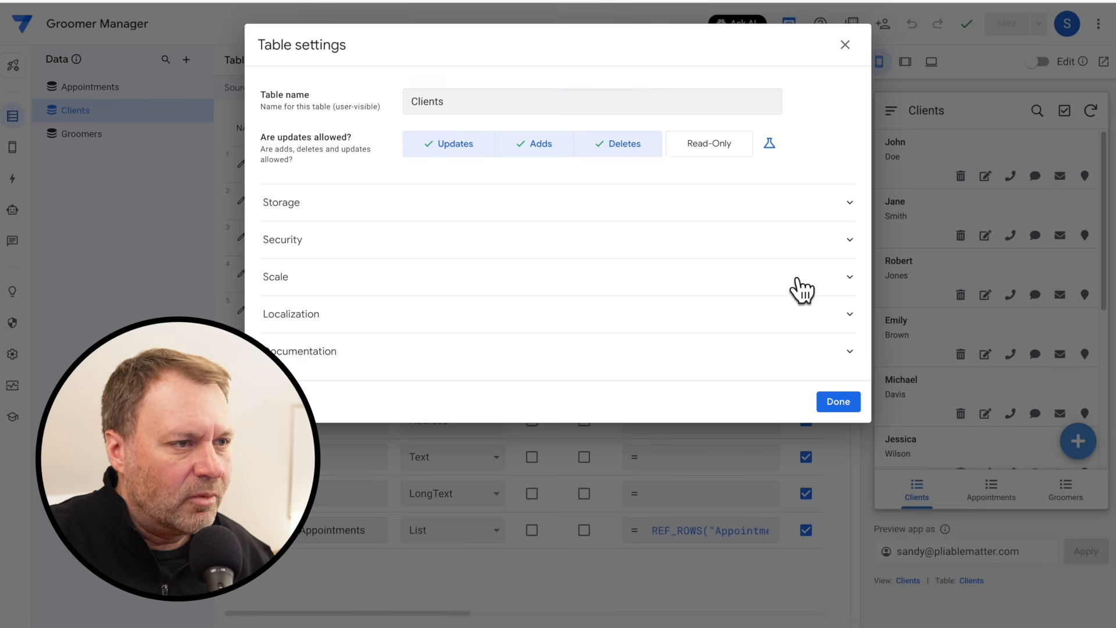
Close the Clients table settings and copy the Groomers table's data to a new data source saved to Google (google)
{"action": "left_click", "coordinate": [825, 405]}
{"action": "left_click", "coordinate": [84, 135]}
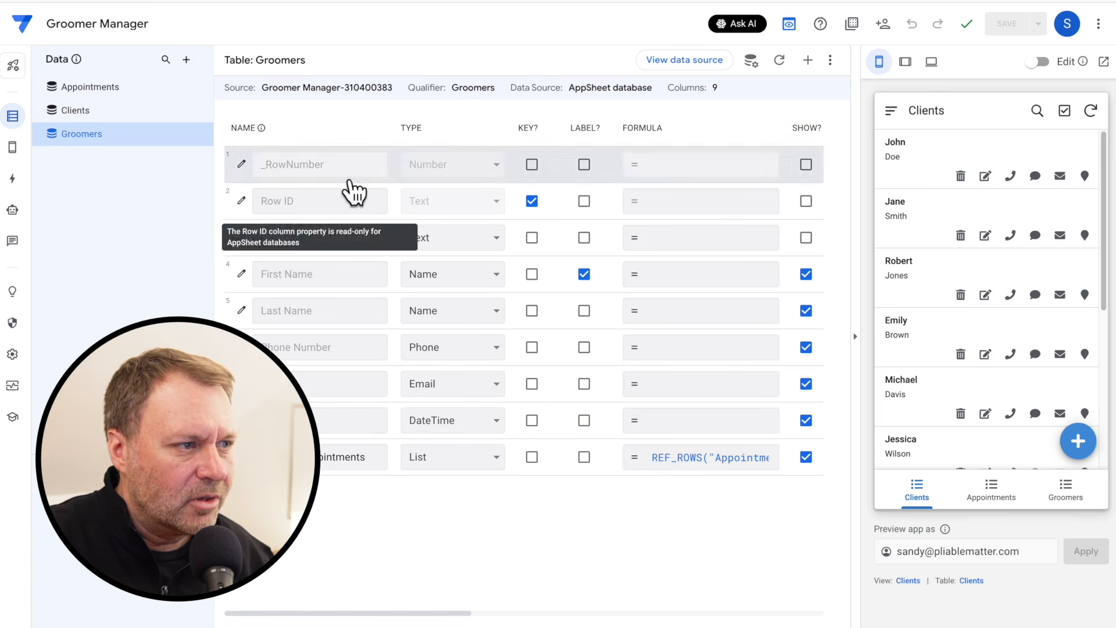
{"action": "left_click", "coordinate": [751, 61]}
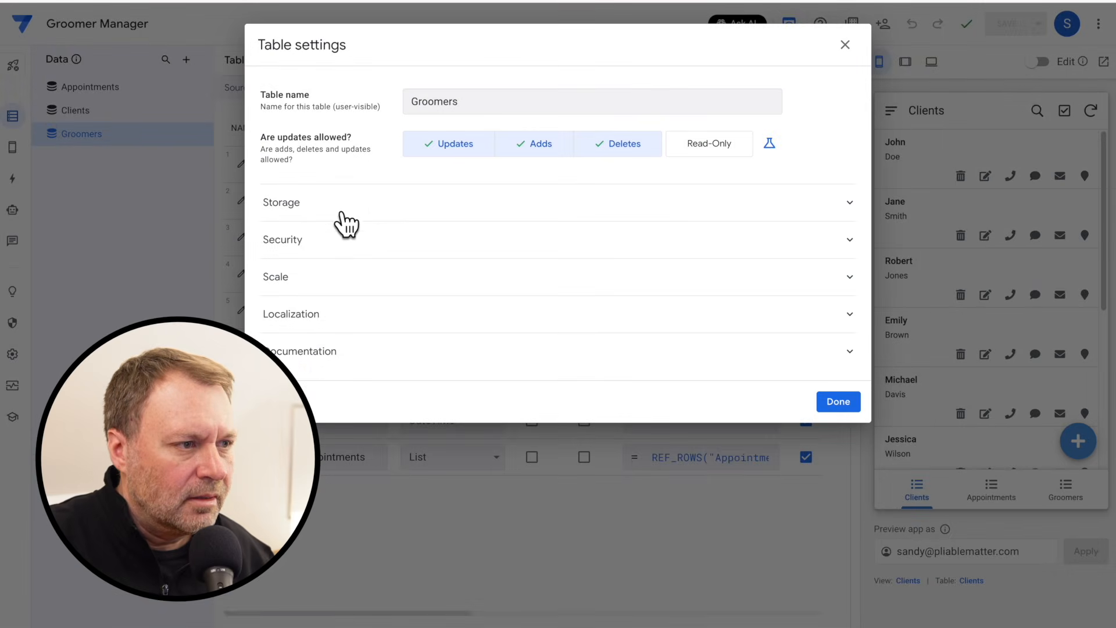
{"action": "left_click", "coordinate": [363, 206]}
{"action": "left_click", "coordinate": [720, 360]}
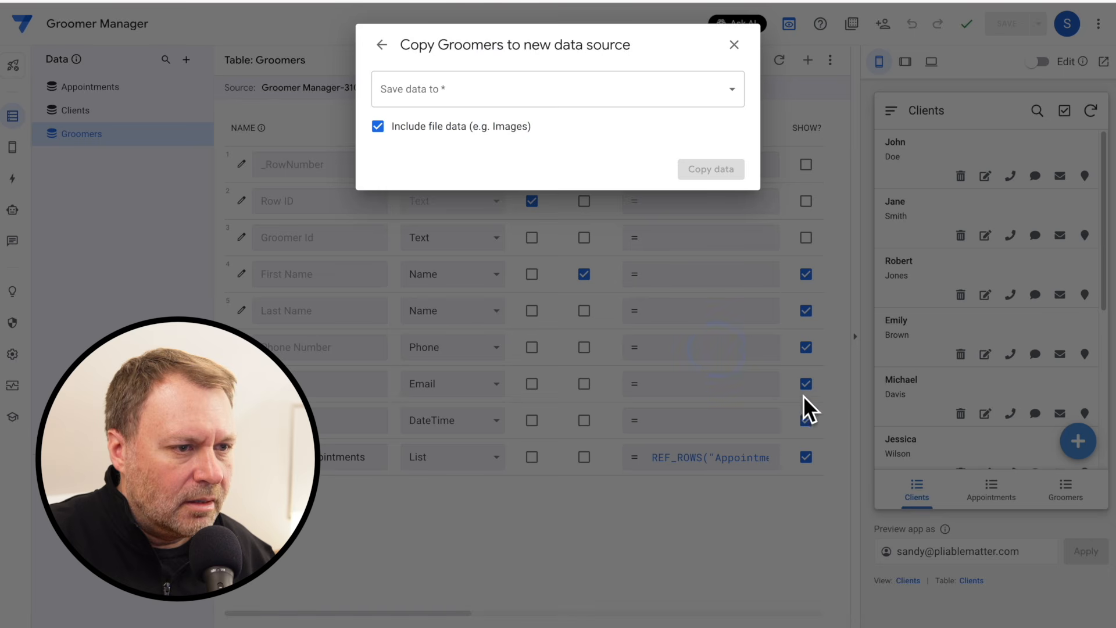
{"action": "left_click", "coordinate": [511, 91]}
{"action": "left_click", "coordinate": [503, 93]}
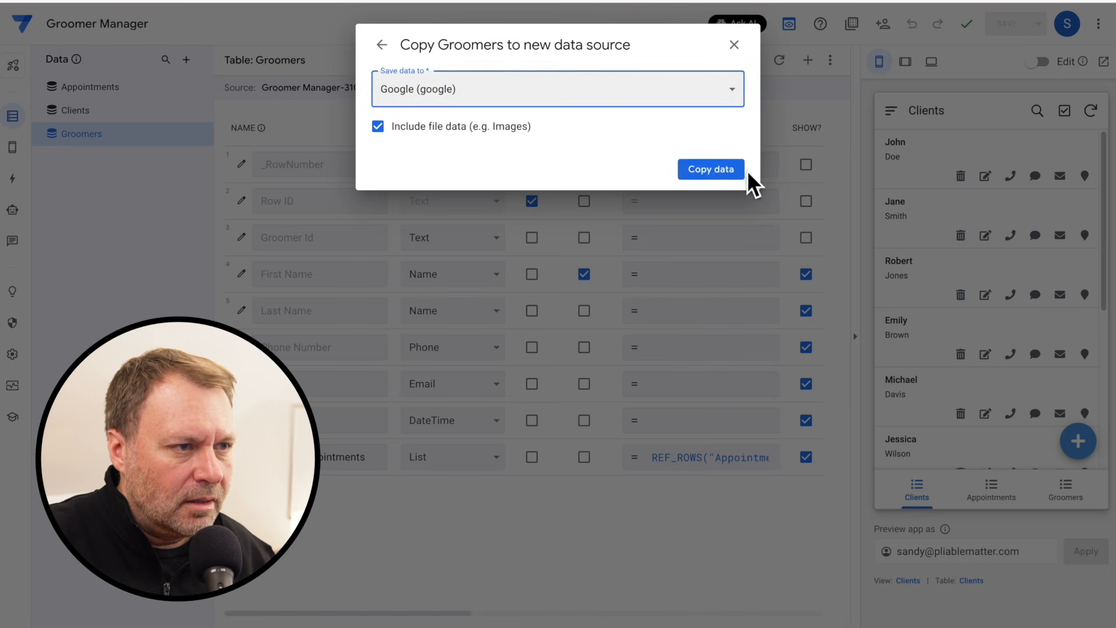
{"action": "left_click", "coordinate": [716, 175]}
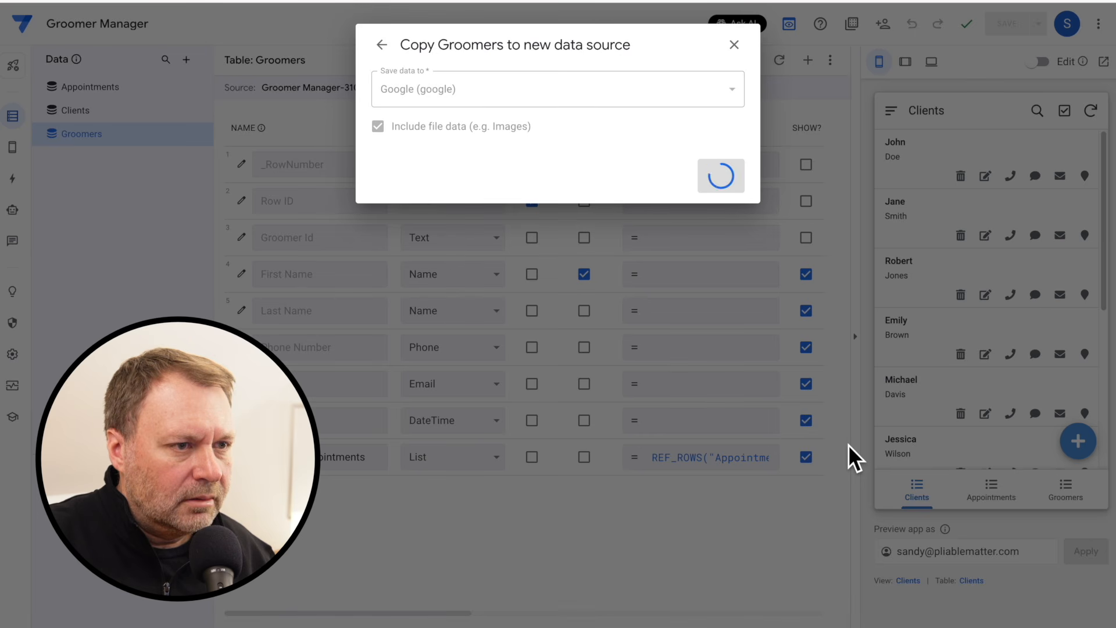
{"action": "left_click", "coordinate": [701, 144]}
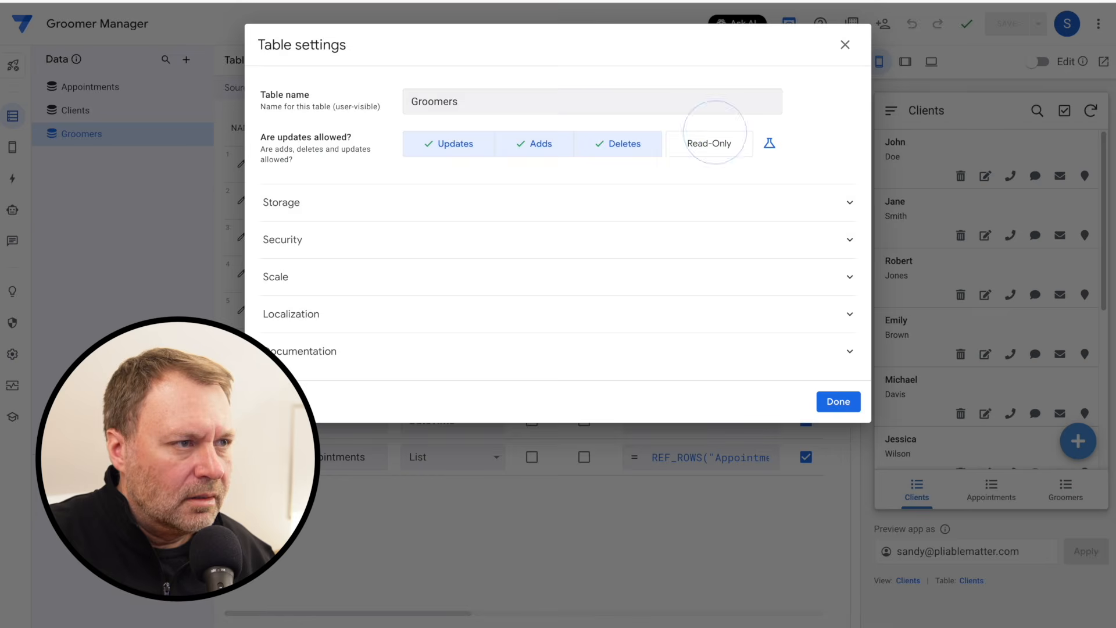
Switch to Google Drive, refresh the file list, and create a new blank Google Sheets spreadsheet
{"action": "key", "text": "super+Tab"}
{"action": "key", "text": "super+r"}
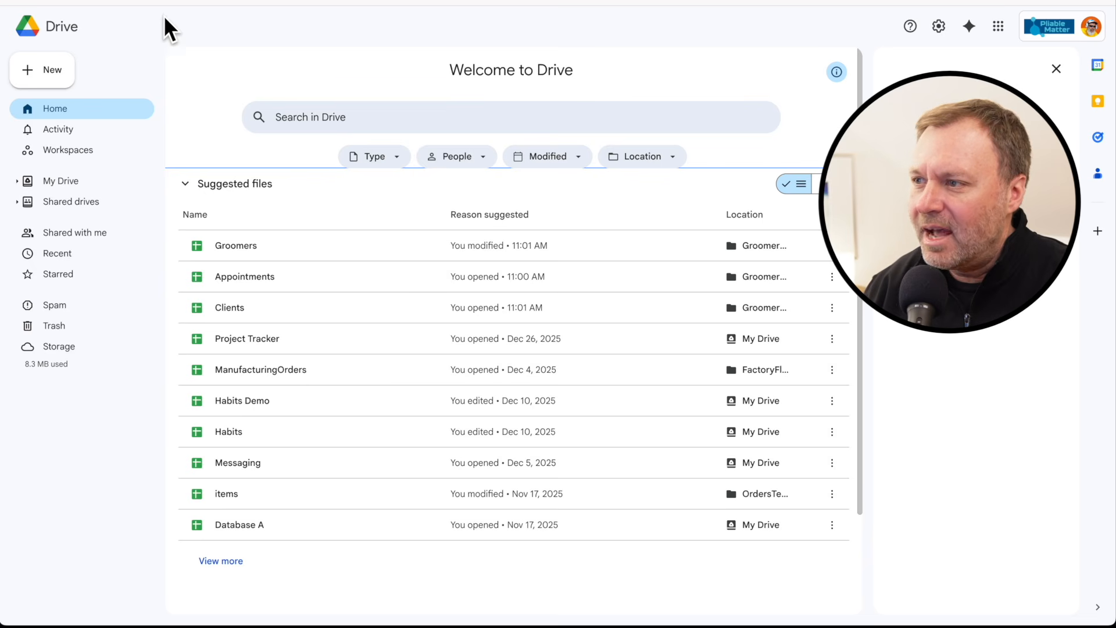
{"action": "left_click", "coordinate": [50, 69]}
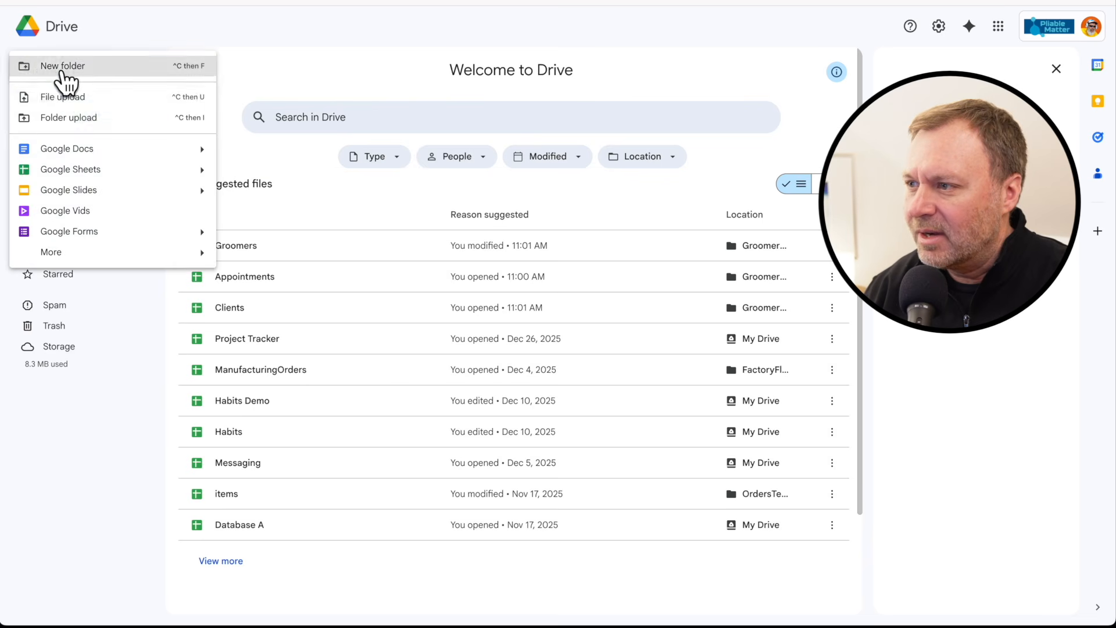
{"action": "left_click", "coordinate": [107, 169]}
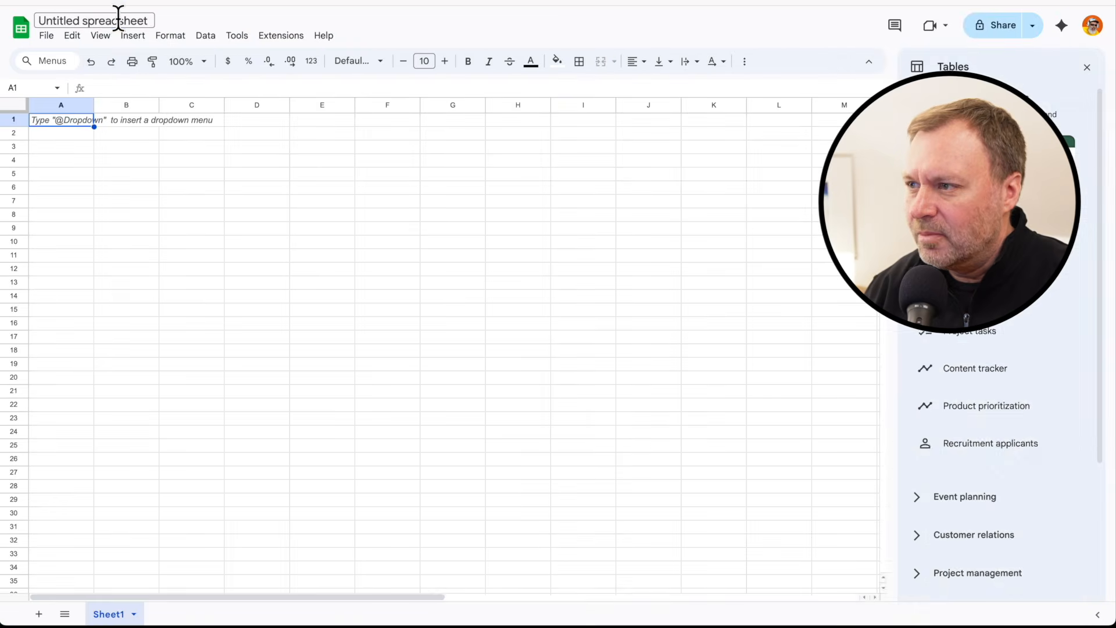
Name the new spreadsheet Grooming Company and close it to return to the Drive file list
{"action": "left_click", "coordinate": [123, 19]}
{"action": "key", "text": "super+a"}
{"action": "type", "text": "Groom"}
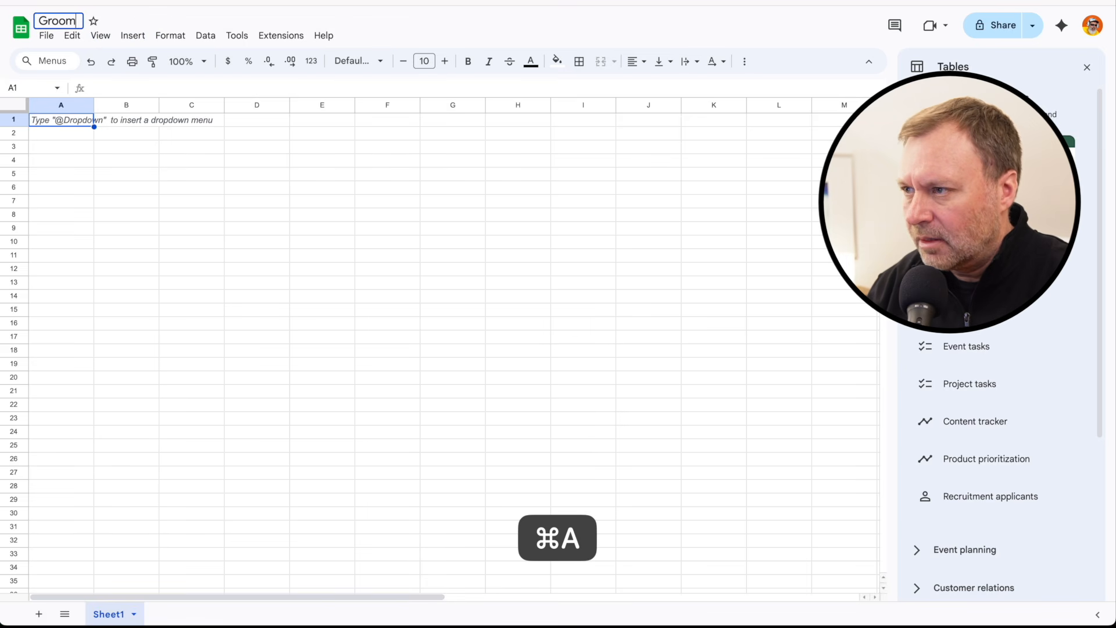
{"action": "type", "text": "ing"}
{"action": "key", "text": "BackSpace"}
{"action": "type", "text": "Company"}
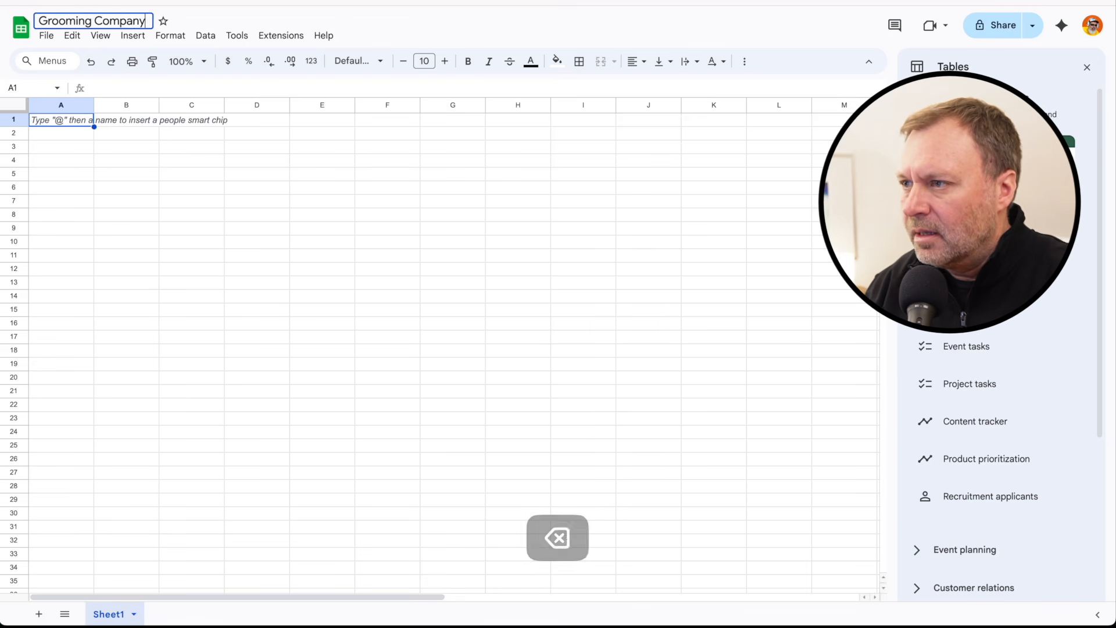
{"action": "key", "text": "Return"}
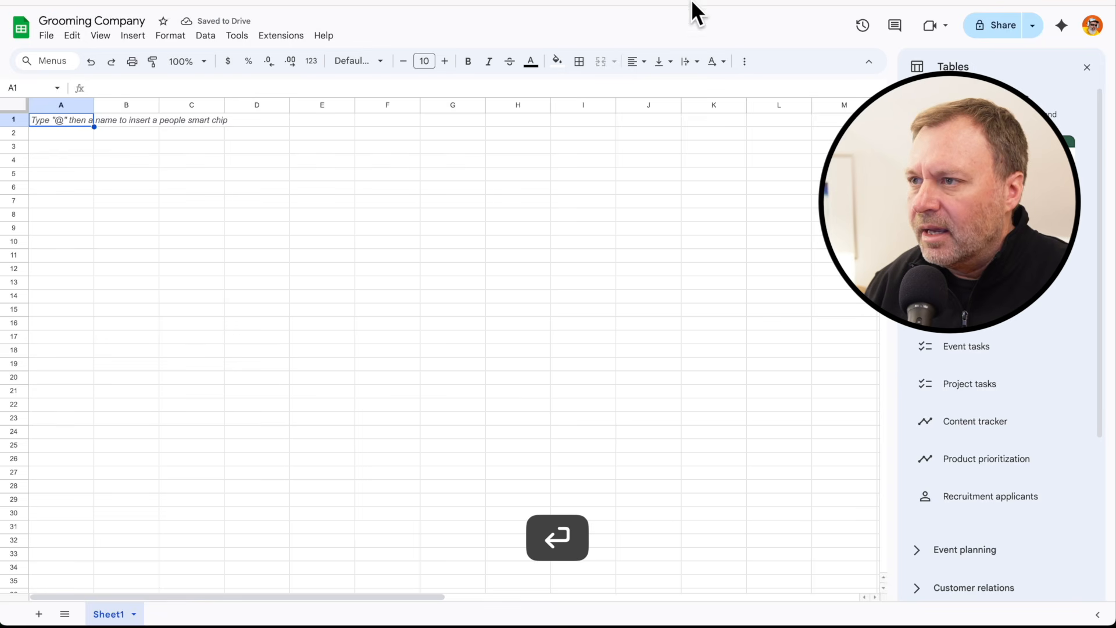
{"action": "key", "text": "super+w"}
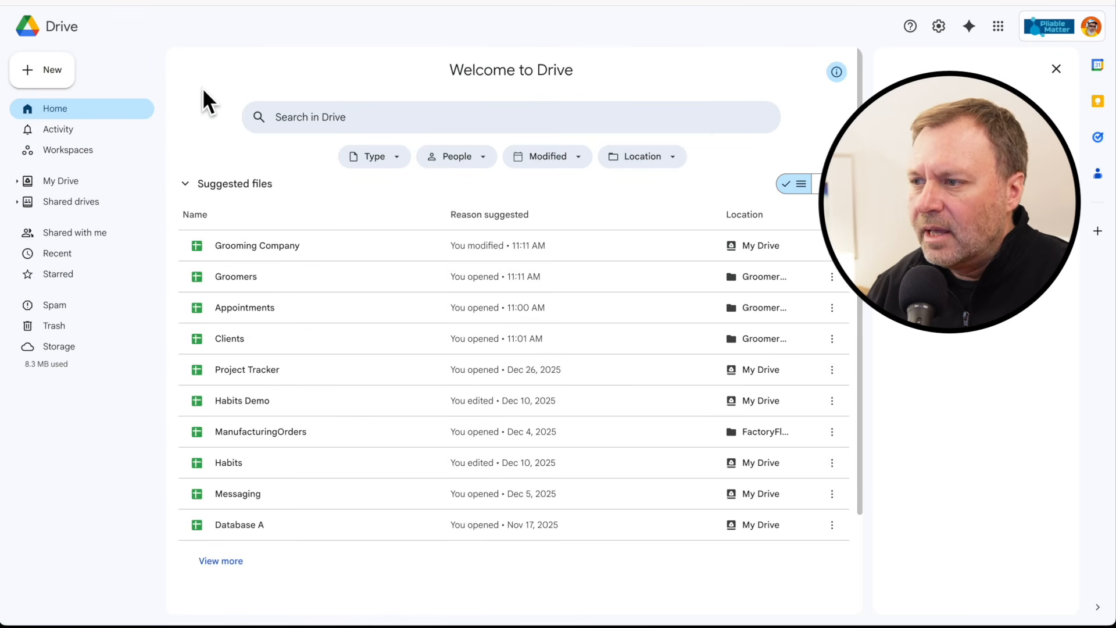
Open the Groomers spreadsheet and copy its Groomers sheet into the existing Grooming Company spreadsheet, found by searching for "grooming"
{"action": "double_click", "coordinate": [248, 273]}
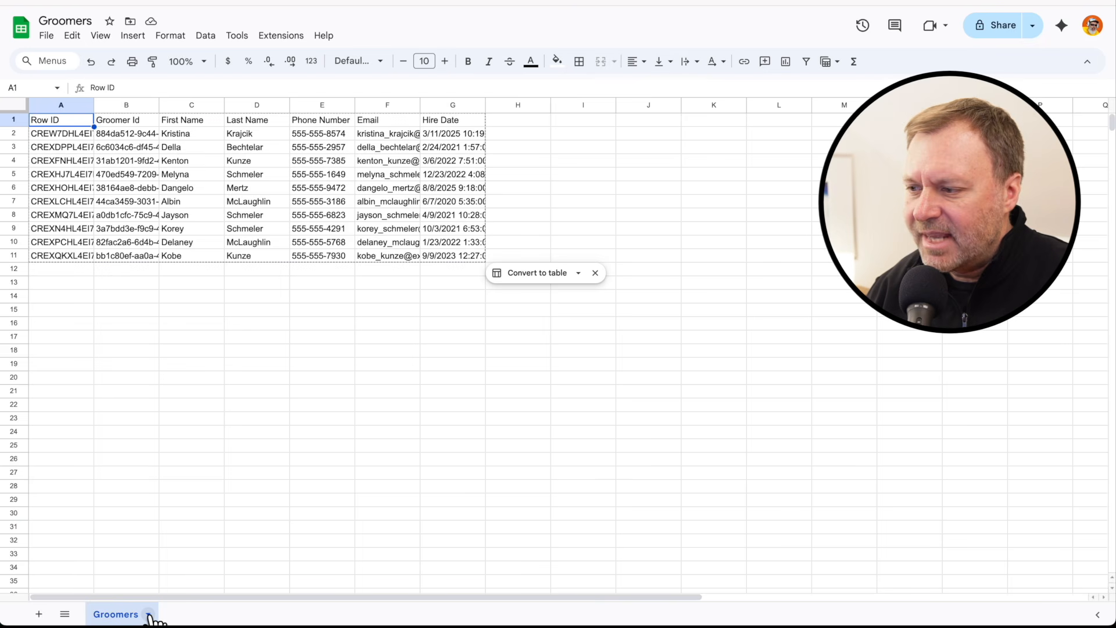
{"action": "left_click", "coordinate": [149, 614]}
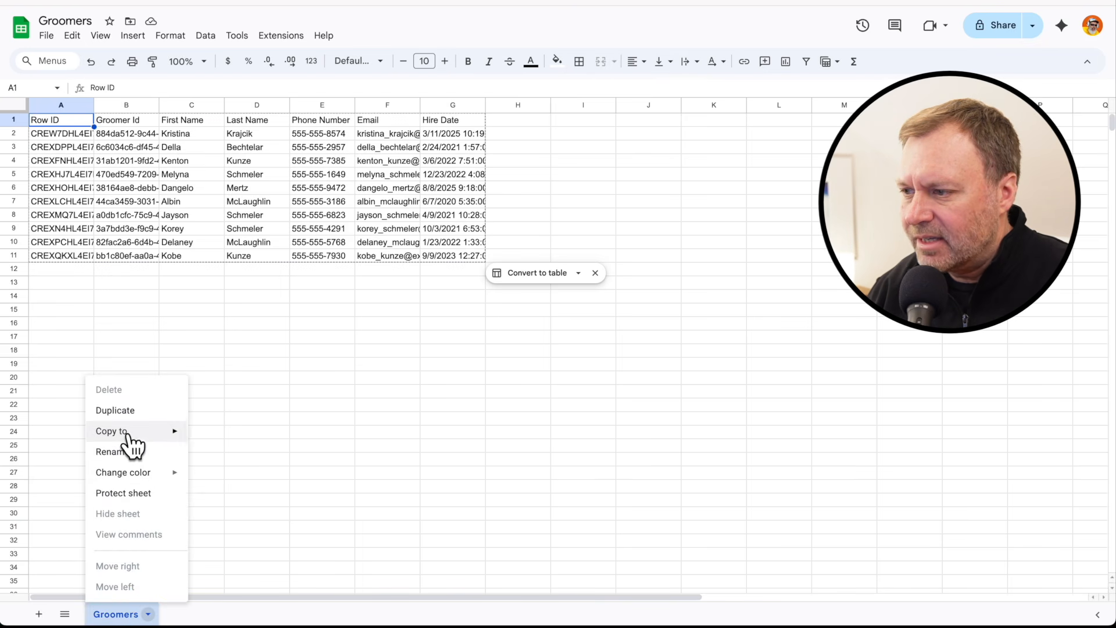
{"action": "mouse_move", "coordinate": [135, 435]}
{"action": "left_click", "coordinate": [235, 457]}
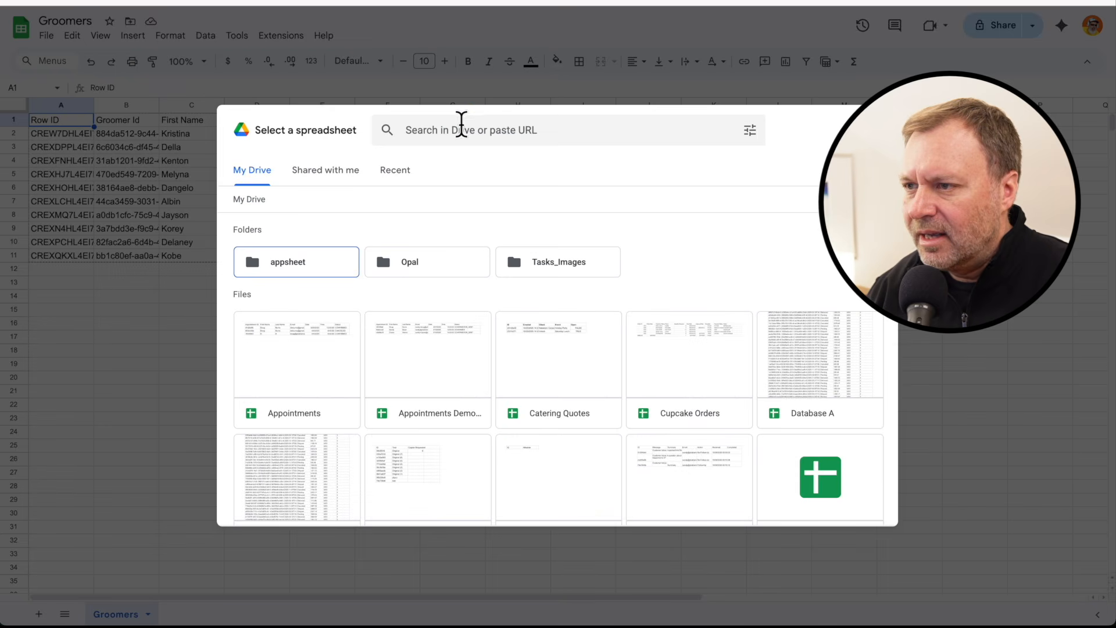
{"action": "left_click", "coordinate": [464, 127]}
{"action": "type", "text": "groom"}
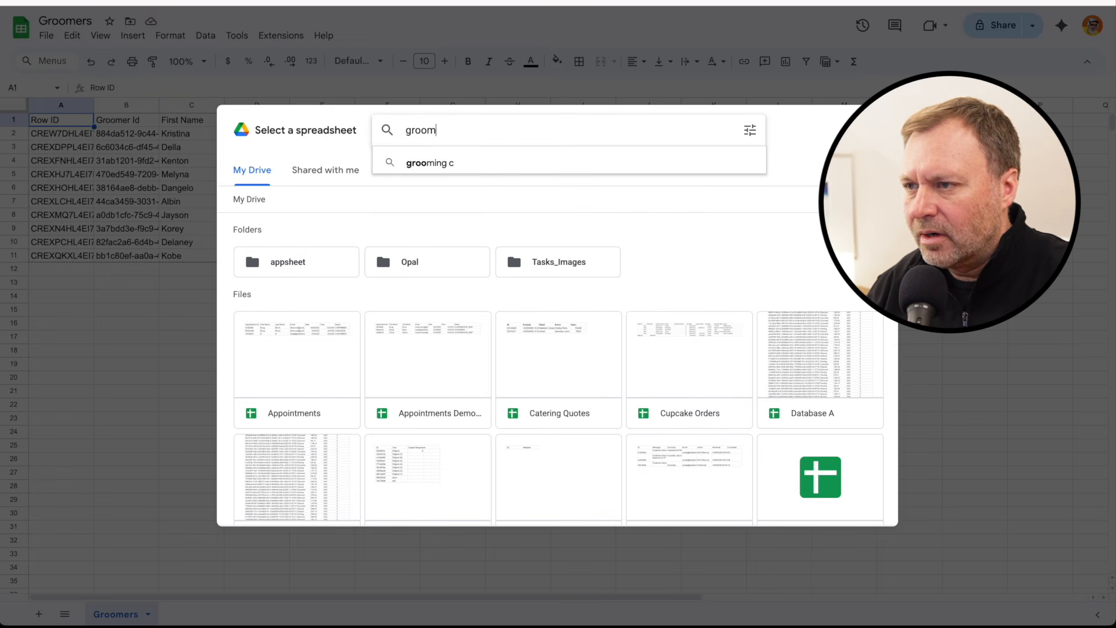
{"action": "type", "text": "ing"}
{"action": "key", "text": "Return"}
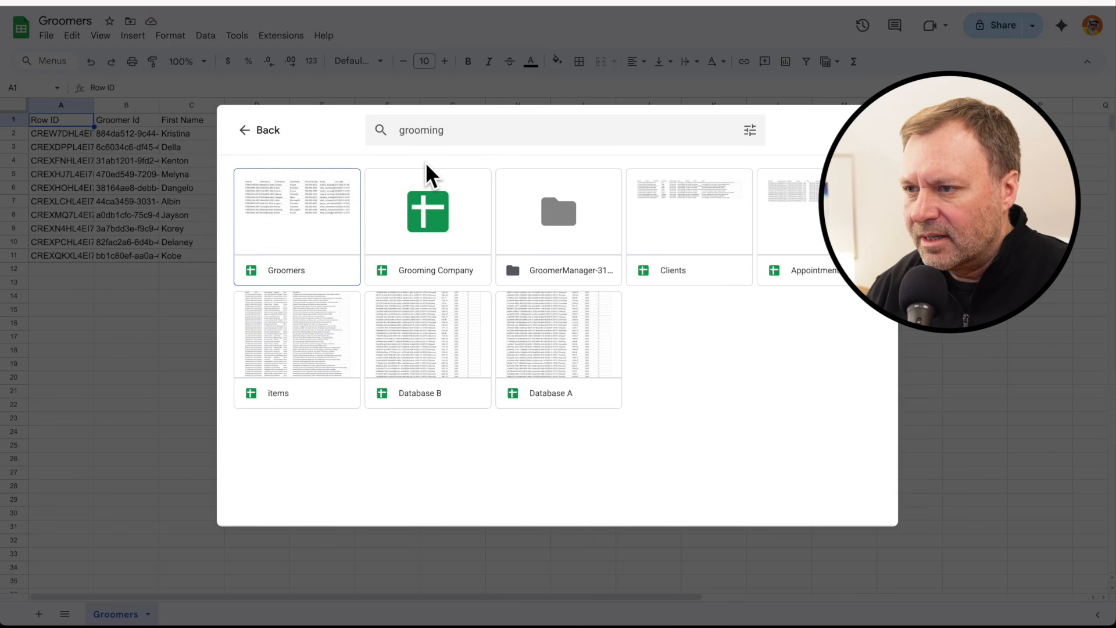
{"action": "left_click", "coordinate": [434, 235]}
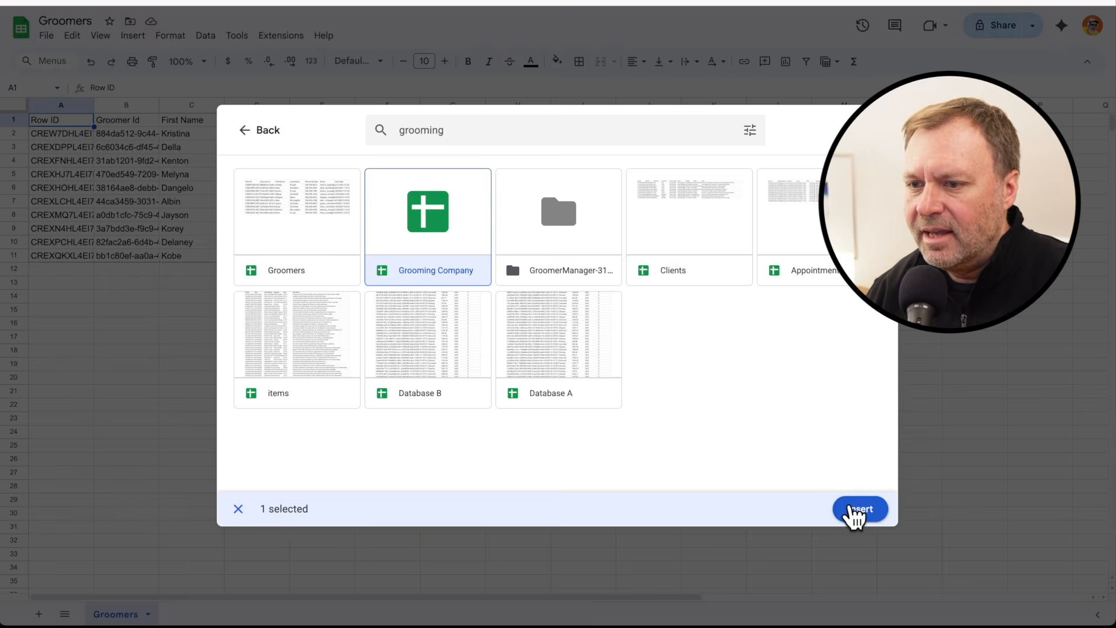
{"action": "left_click", "coordinate": [861, 509]}
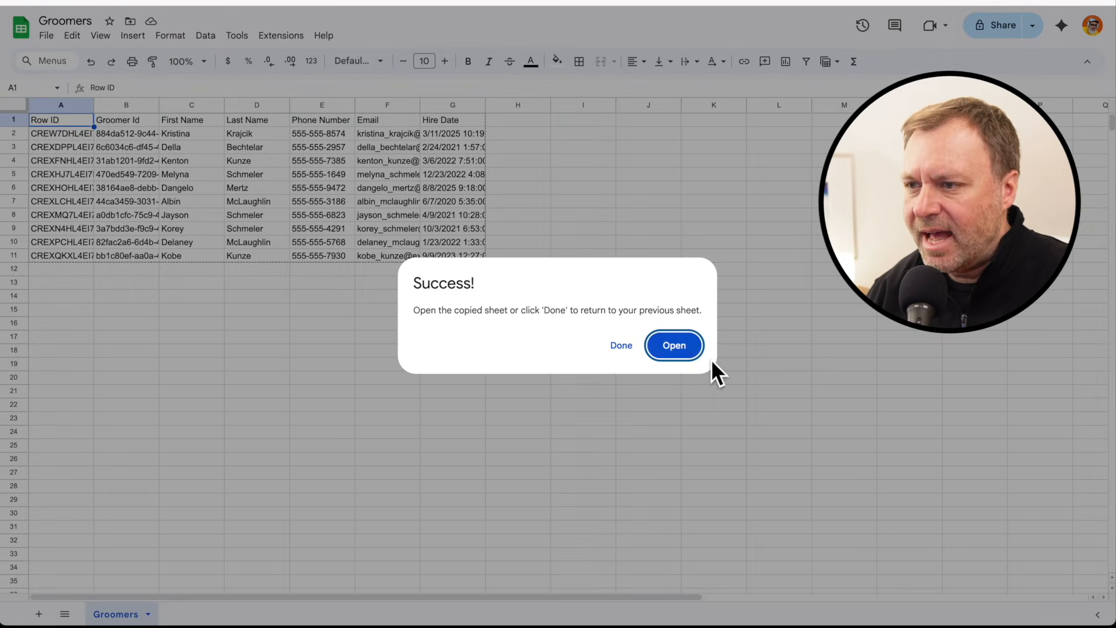
Open the Grooming Company spreadsheet, view the copied Groomers sheet, and go back to Sheet1
{"action": "left_click", "coordinate": [674, 349]}
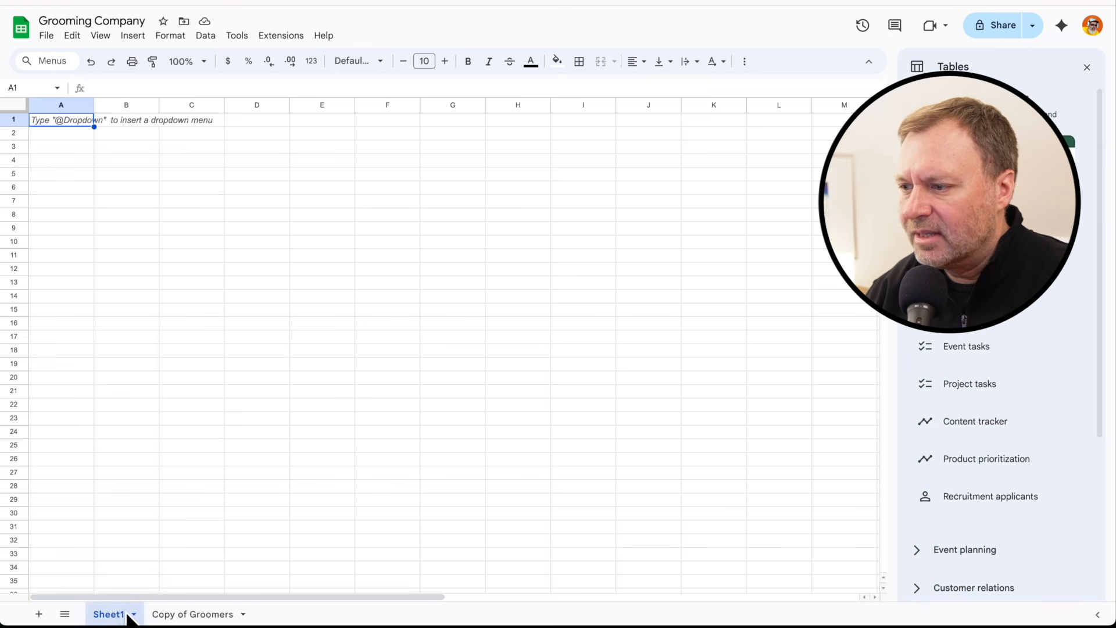
{"action": "left_click", "coordinate": [193, 616]}
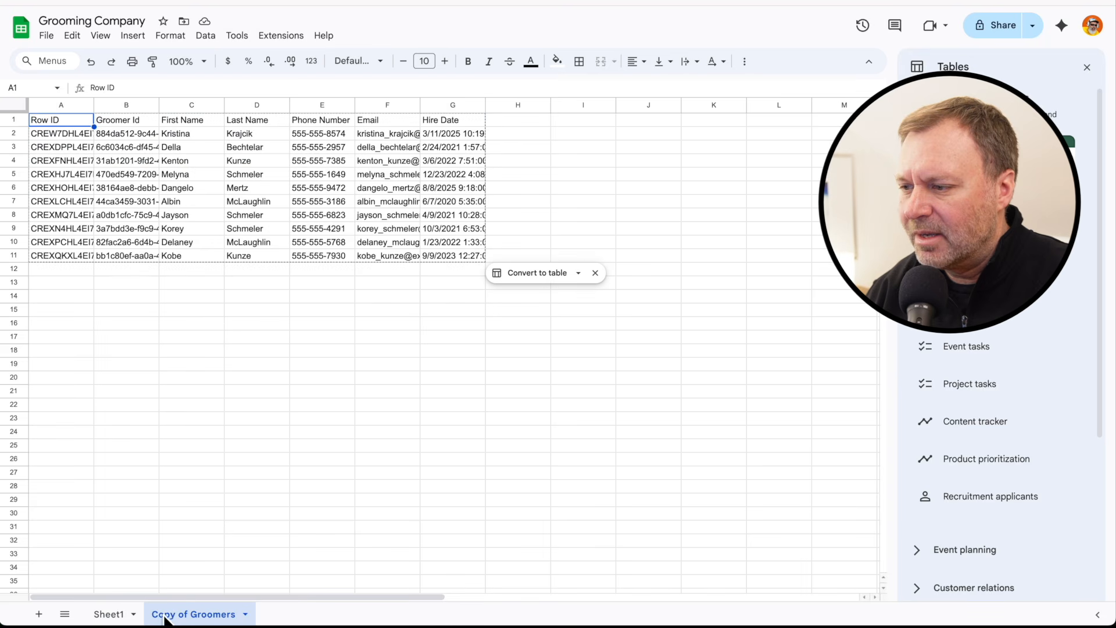
{"action": "left_click", "coordinate": [110, 615]}
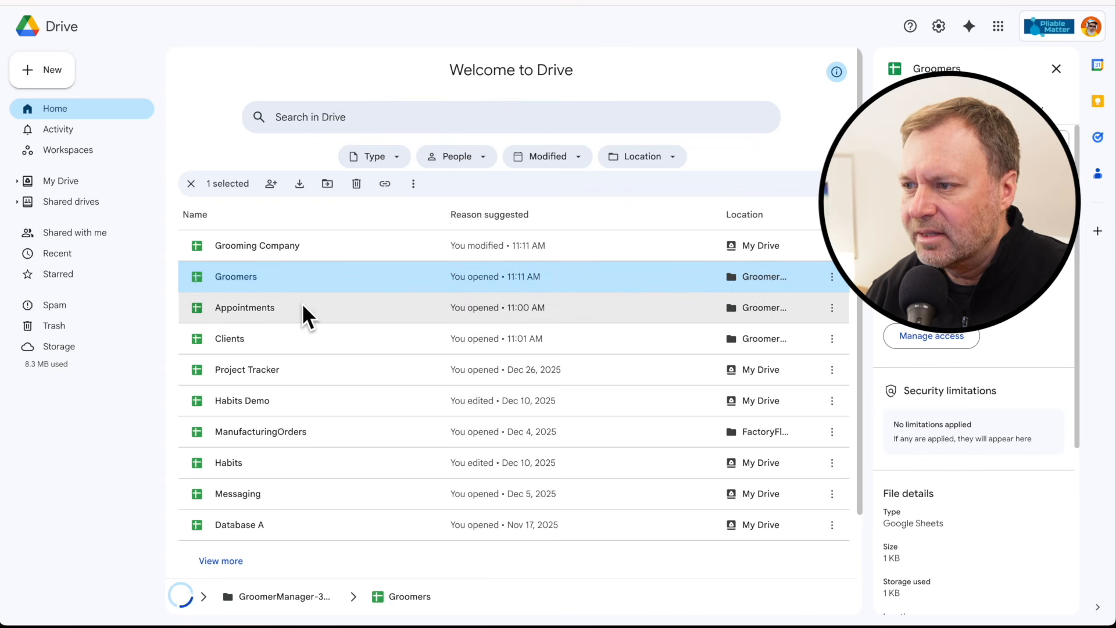
Open the Appointments spreadsheet from Drive, copy its sheet into the existing Grooming Company spreadsheet, and open the copy
{"action": "double_click", "coordinate": [243, 306]}
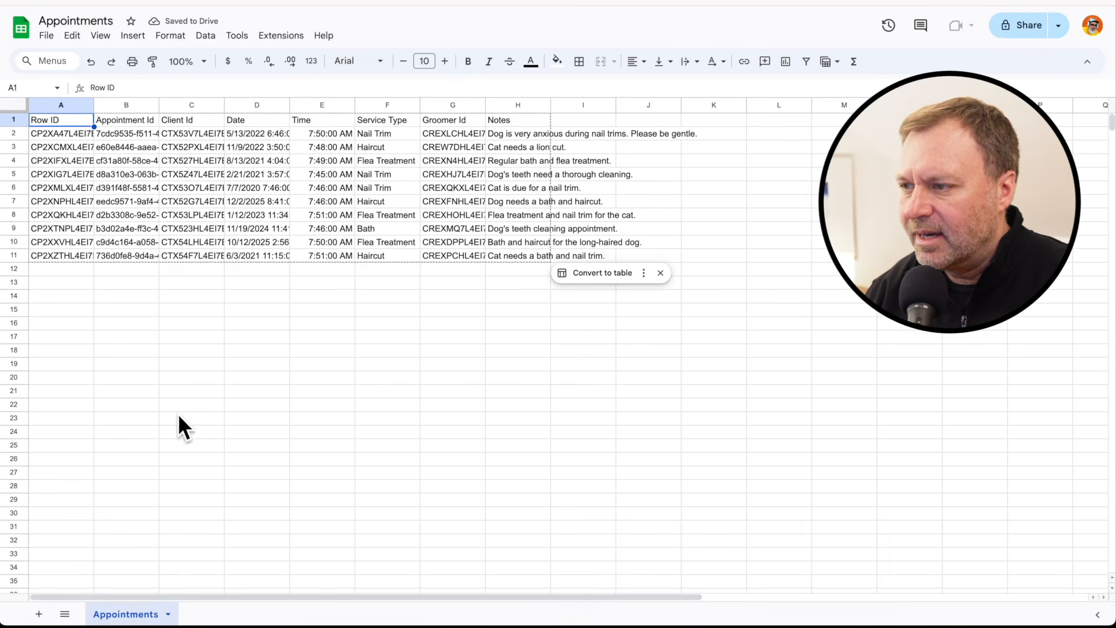
{"action": "right_click", "coordinate": [172, 616]}
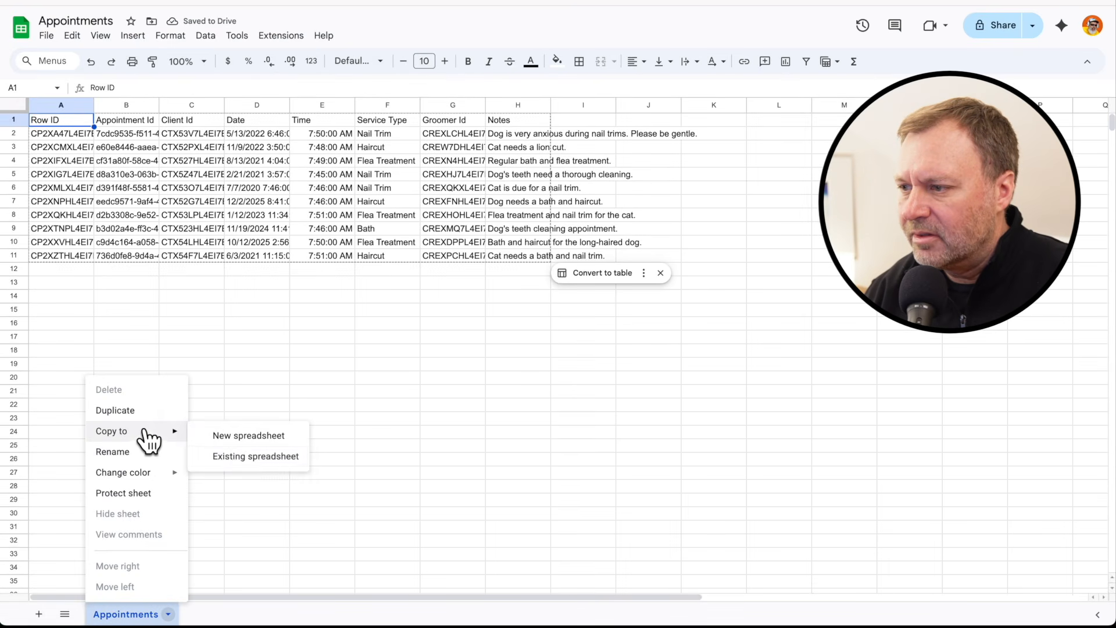
{"action": "mouse_move", "coordinate": [146, 440]}
{"action": "left_click", "coordinate": [244, 456]}
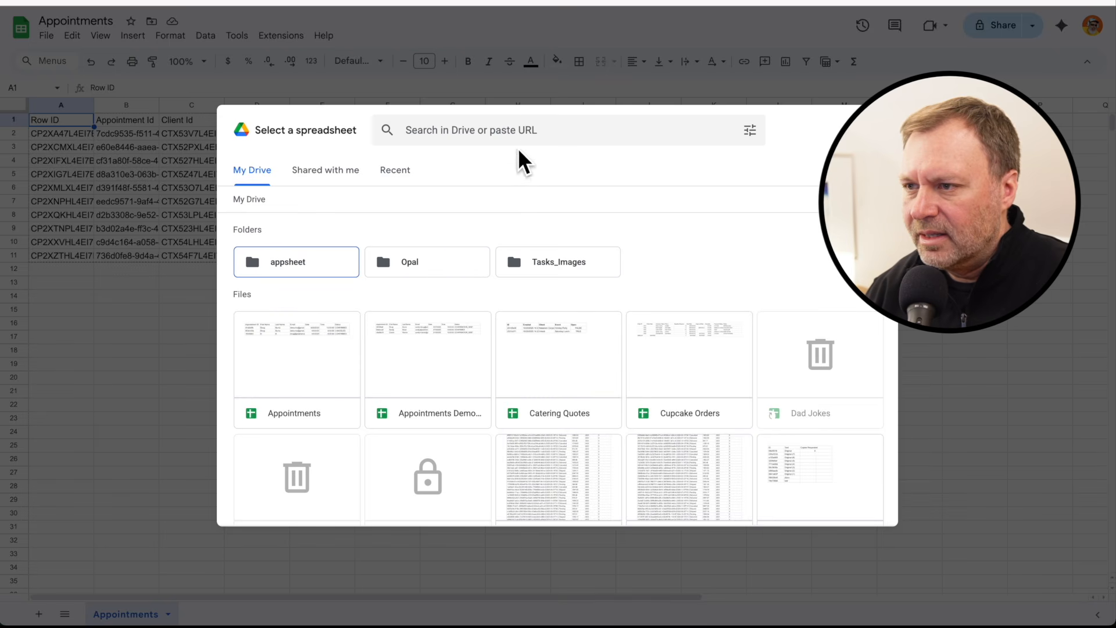
{"action": "left_click", "coordinate": [511, 130]}
{"action": "type", "text": "groo"}
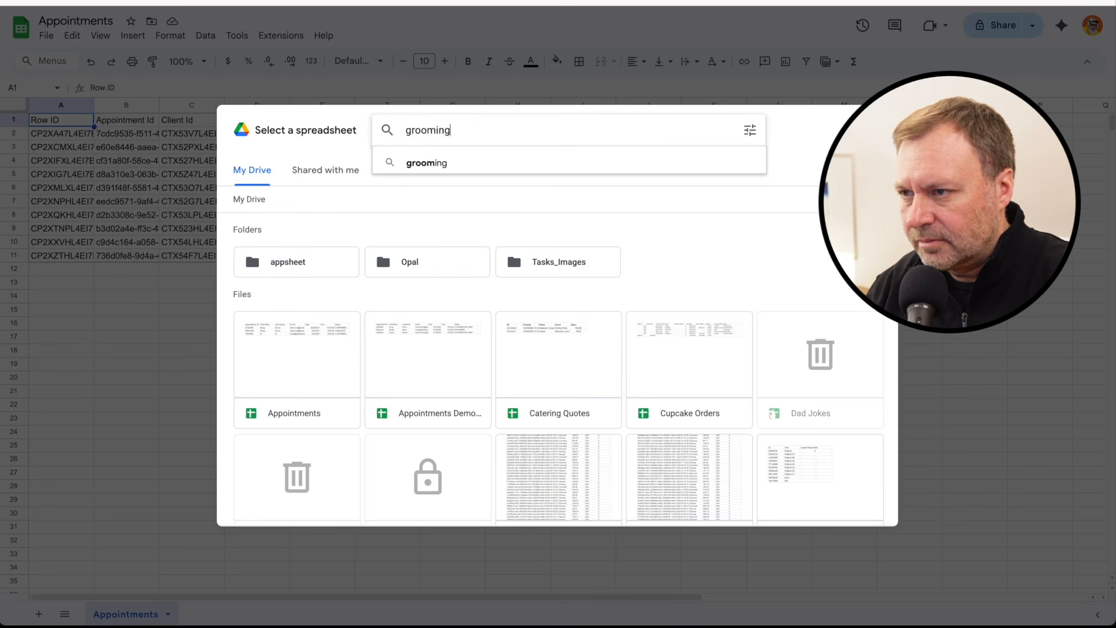
{"action": "type", "text": "ming"}
{"action": "key", "text": "Return"}
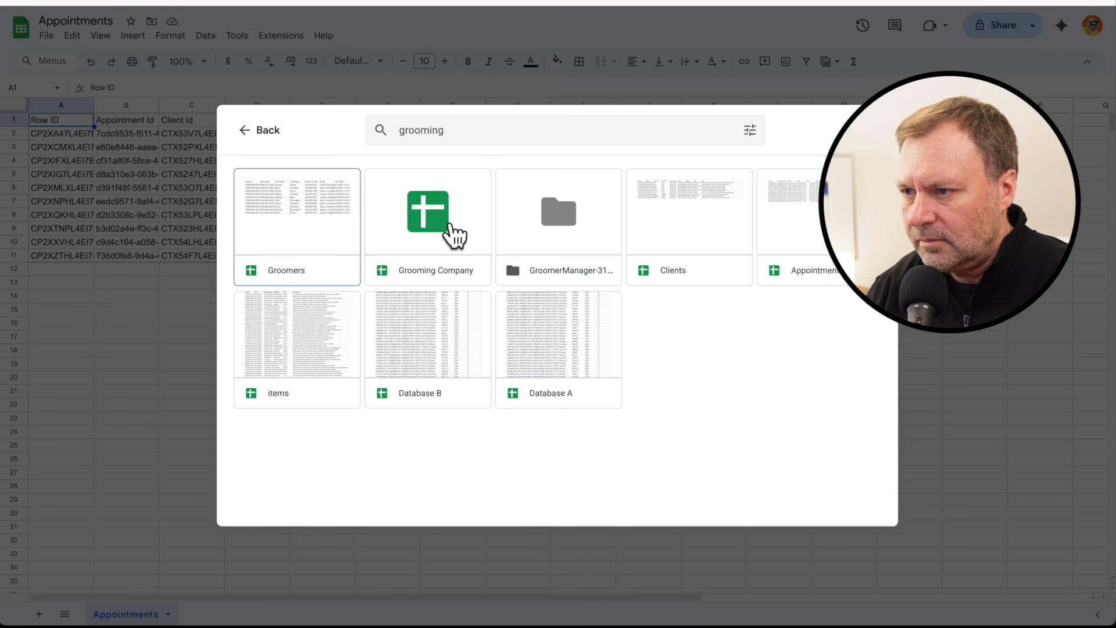
{"action": "left_click", "coordinate": [453, 235]}
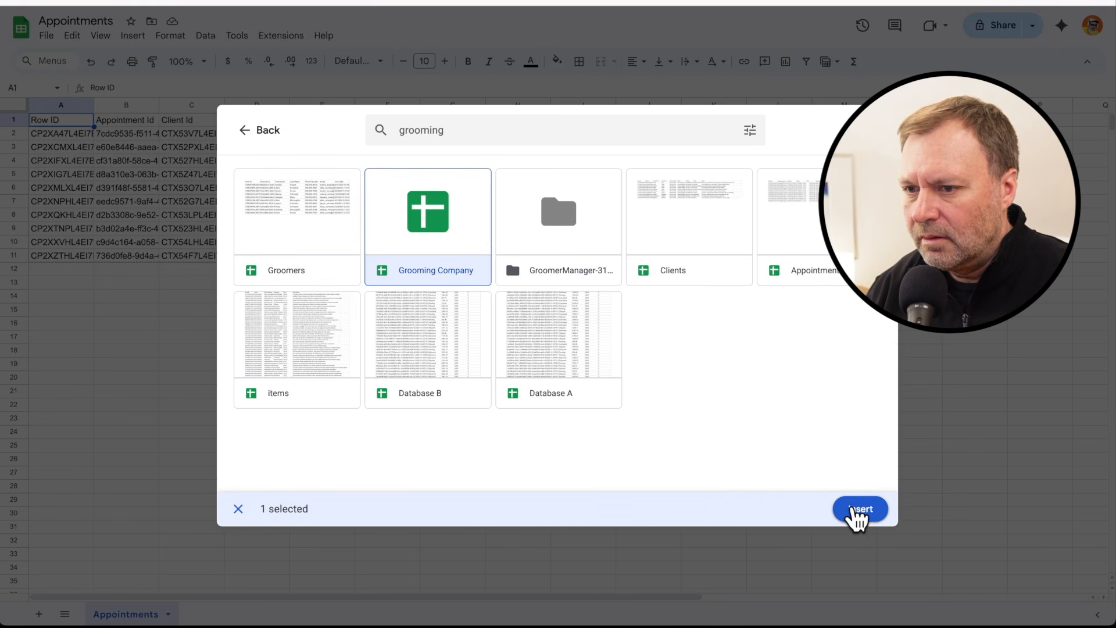
{"action": "left_click", "coordinate": [859, 510]}
{"action": "left_click", "coordinate": [672, 351]}
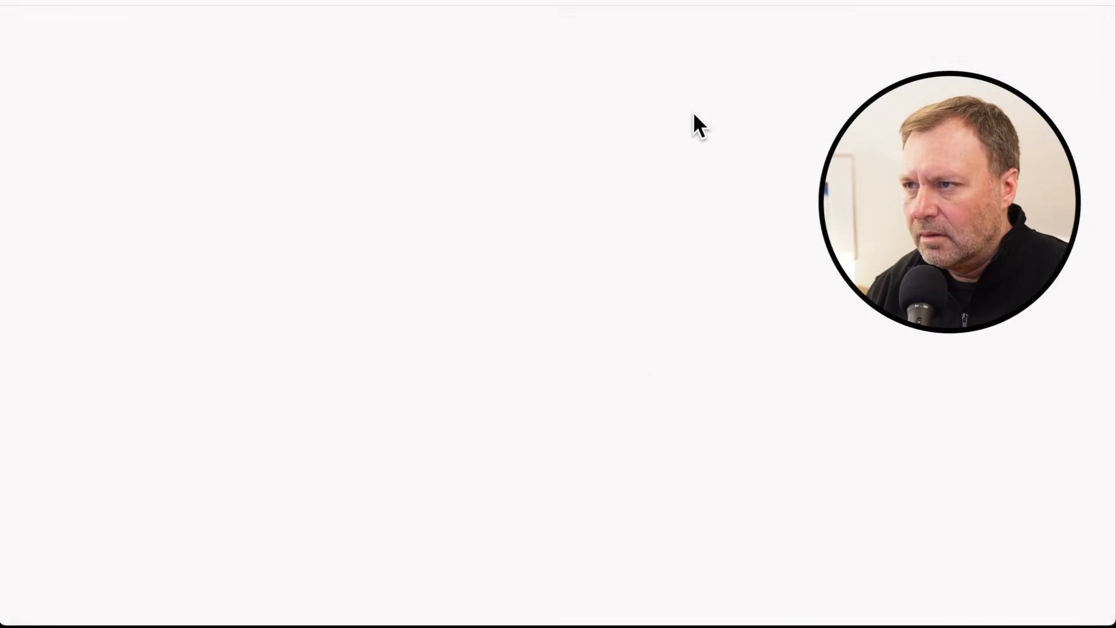
Return to the Drive file list and open the Clients spreadsheet
{"action": "left_click", "coordinate": [413, 1]}
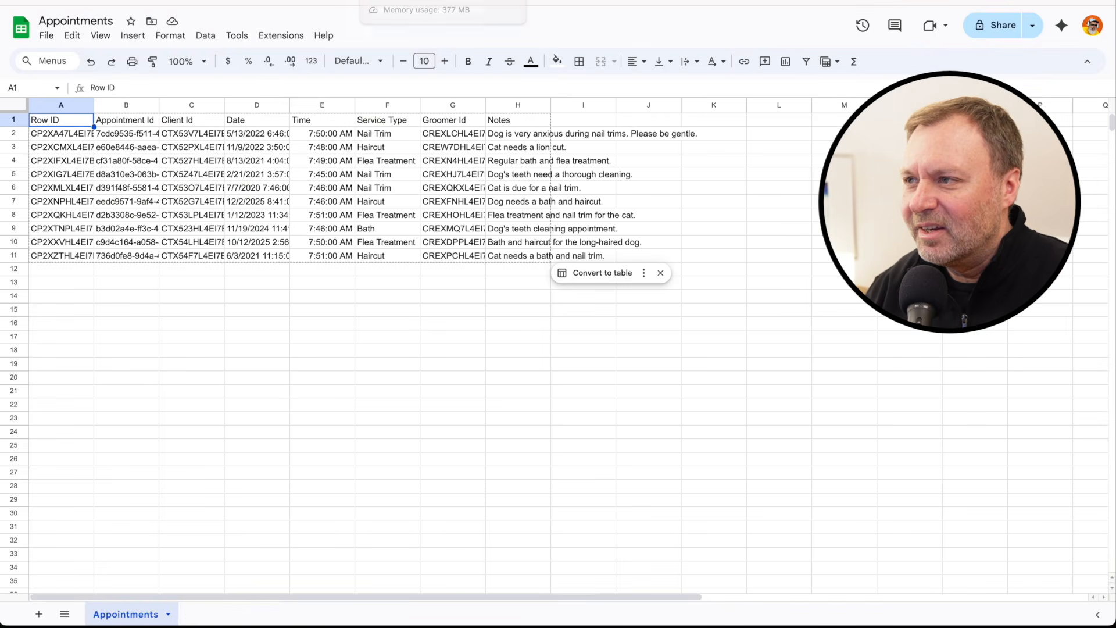
{"action": "left_click", "coordinate": [401, 1]}
{"action": "double_click", "coordinate": [237, 332]}
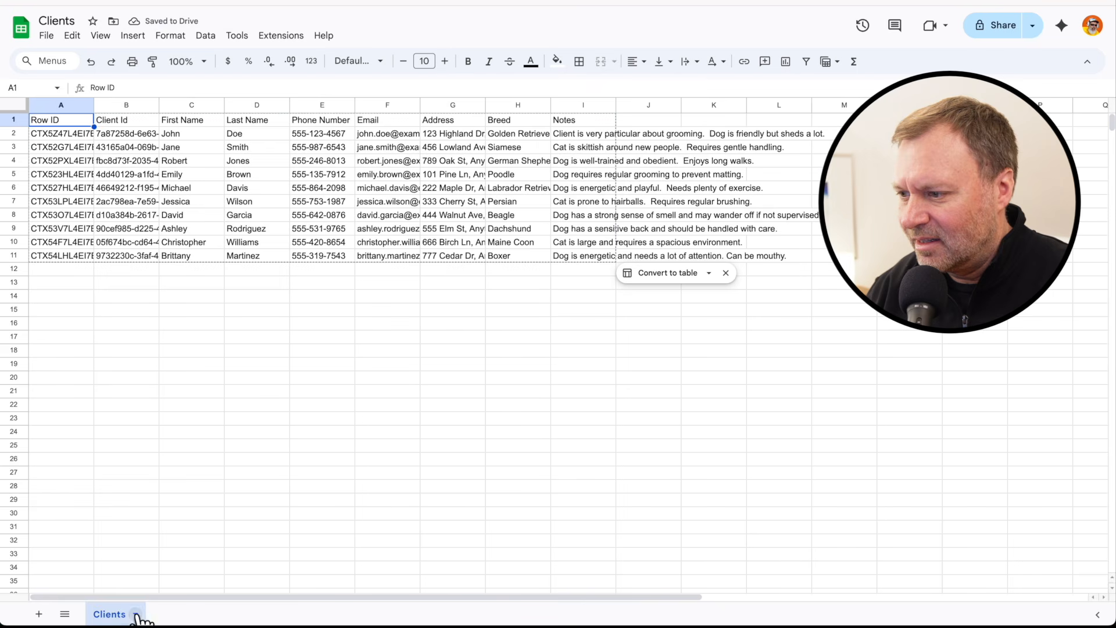
Copy the Clients sheet into the existing Grooming Company spreadsheet, found by searching for "grooming", and open that spreadsheet
{"action": "left_click", "coordinate": [135, 614]}
{"action": "mouse_move", "coordinate": [154, 442]}
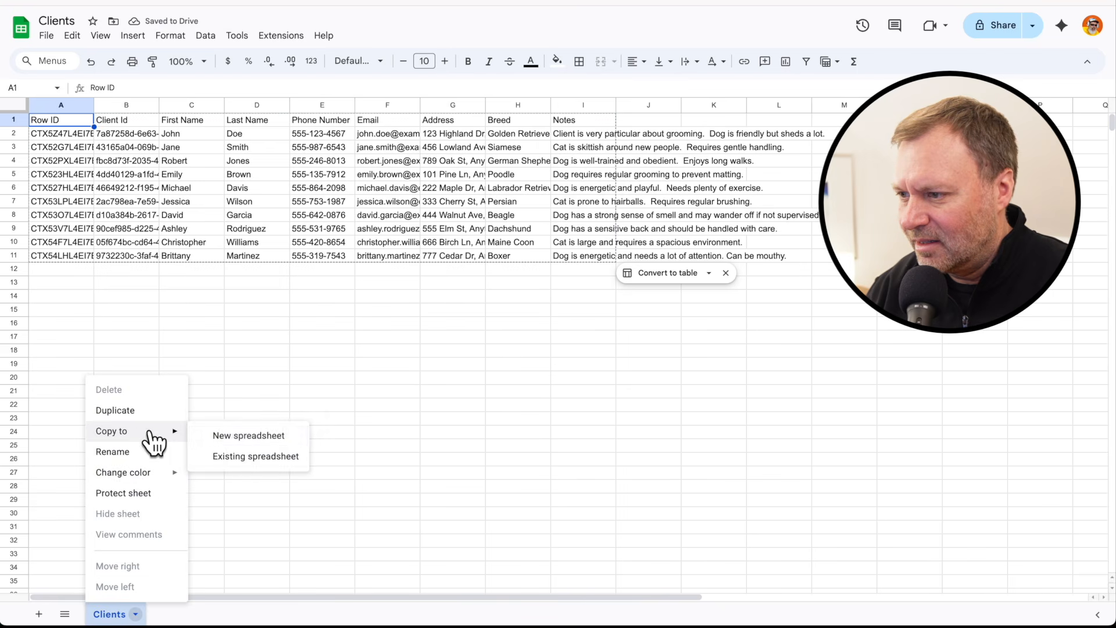
{"action": "left_click", "coordinate": [244, 458]}
{"action": "left_click", "coordinate": [485, 132]}
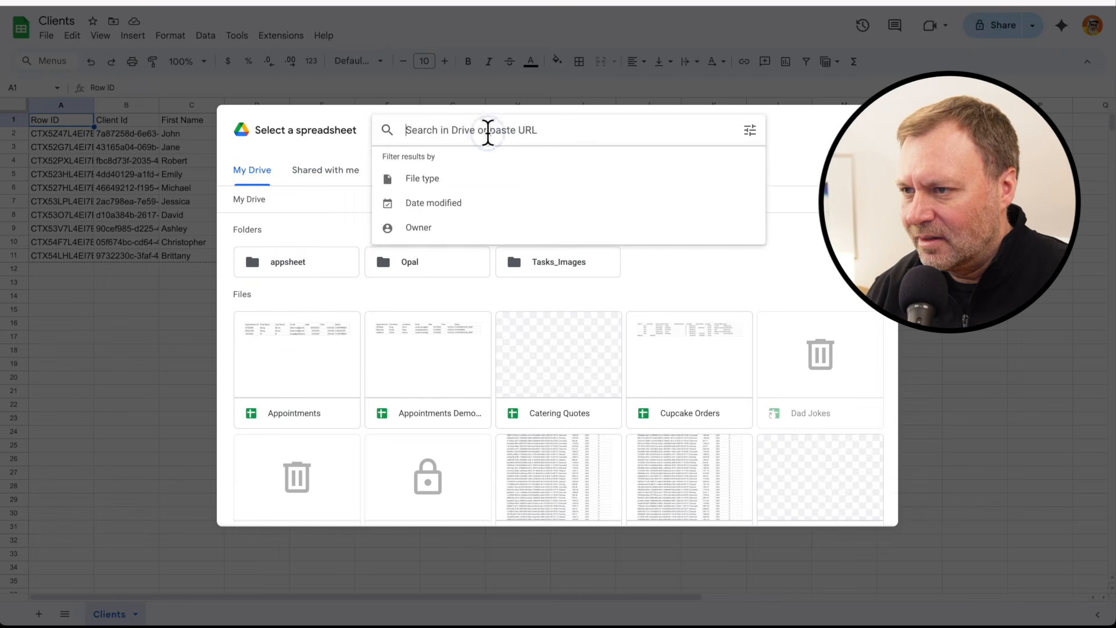
{"action": "type", "text": "groom"}
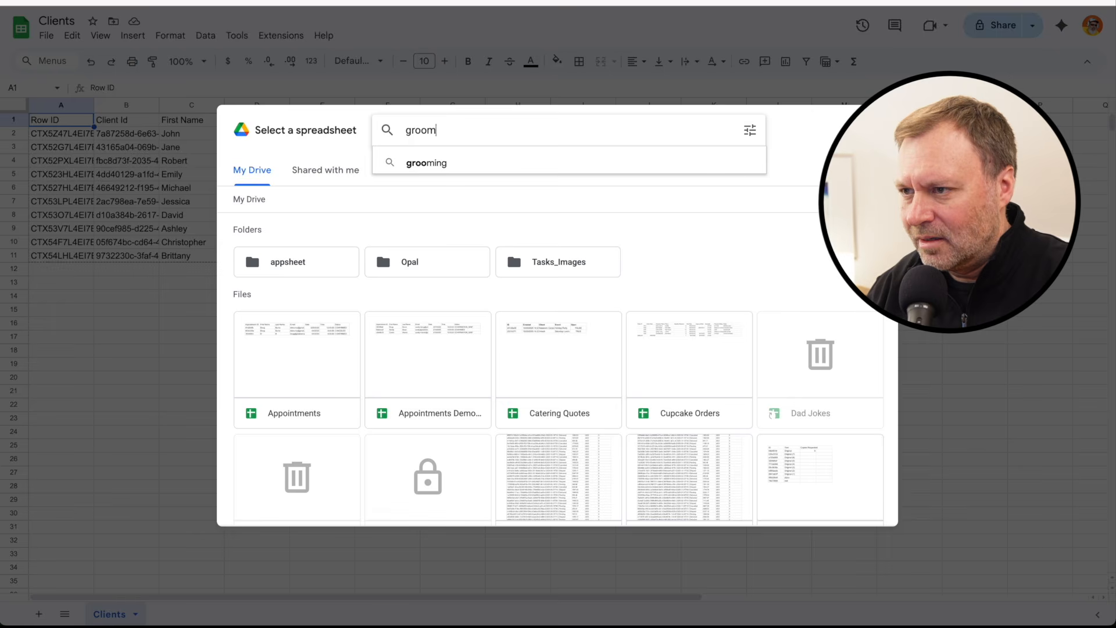
{"action": "type", "text": "ing"}
{"action": "key", "text": "Return"}
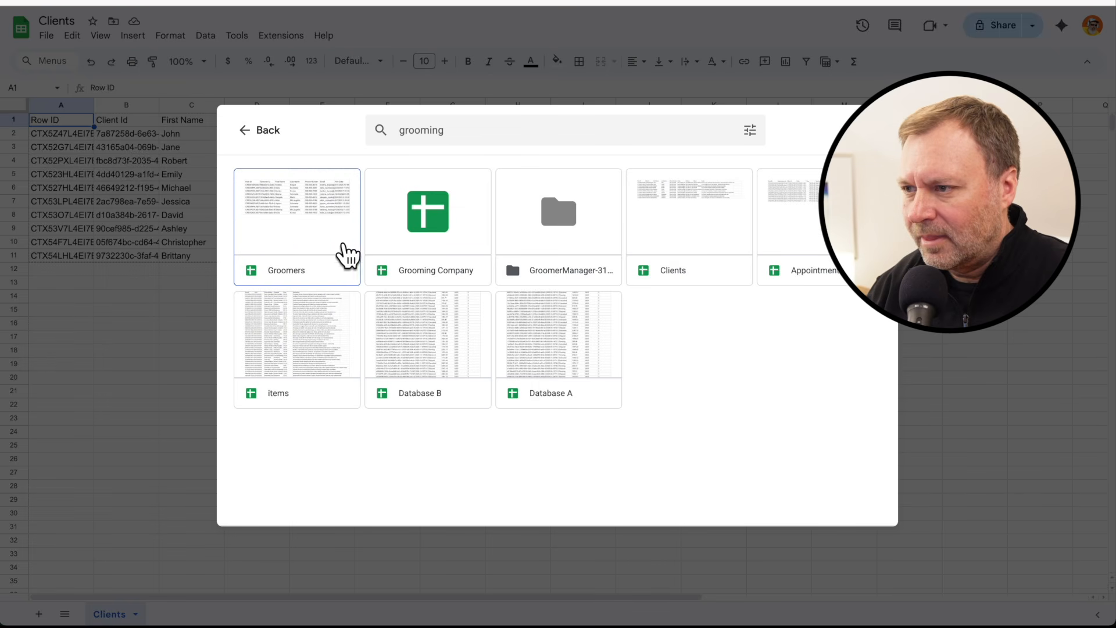
{"action": "left_click", "coordinate": [417, 215]}
{"action": "left_click", "coordinate": [853, 509]}
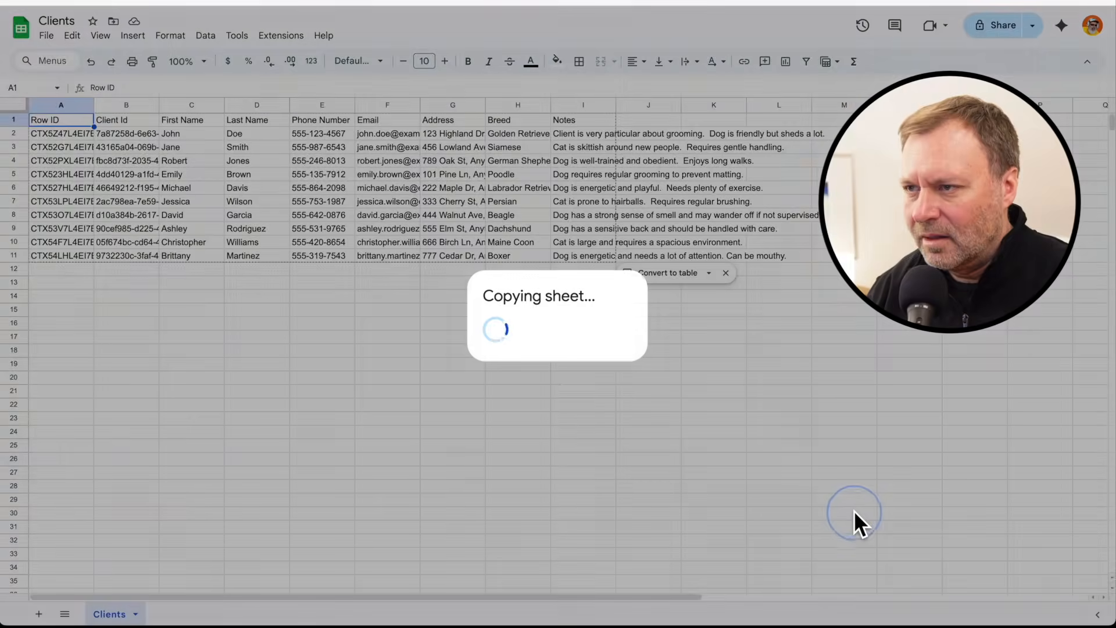
{"action": "left_click", "coordinate": [677, 356]}
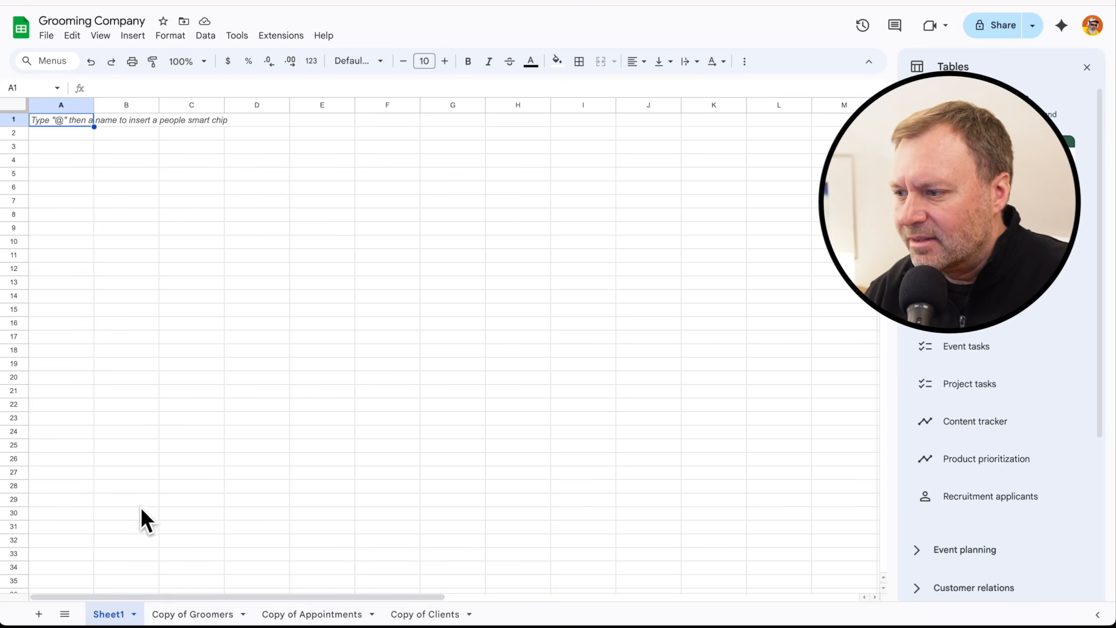
Delete the empty Sheet1 from the Grooming Company spreadsheet
{"action": "left_click", "coordinate": [133, 614]}
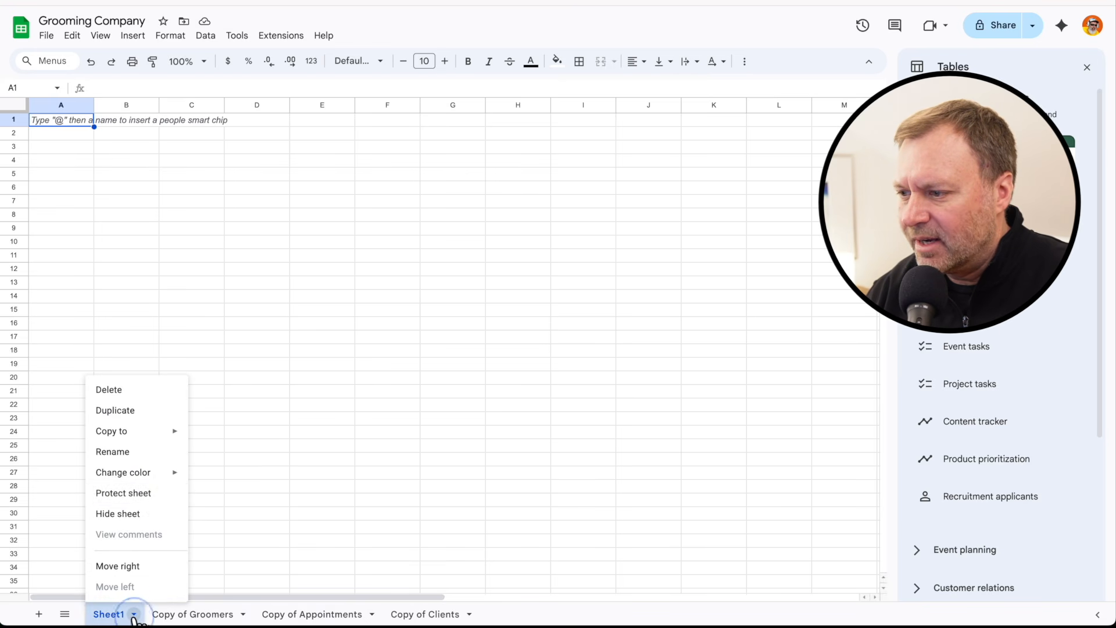
{"action": "left_click", "coordinate": [140, 390]}
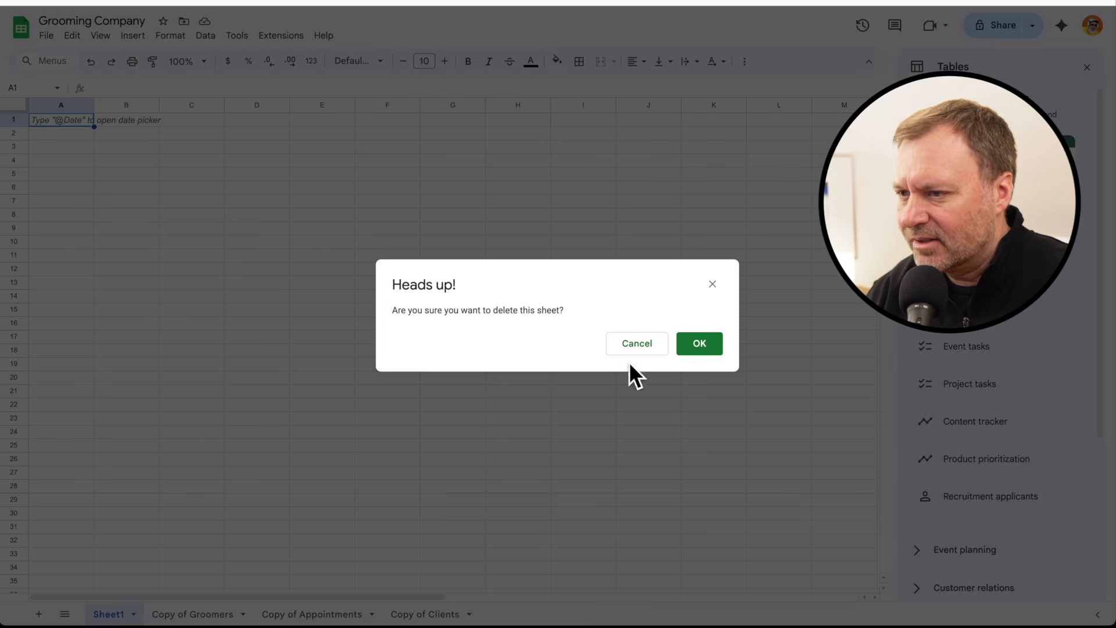
{"action": "left_click", "coordinate": [718, 342]}
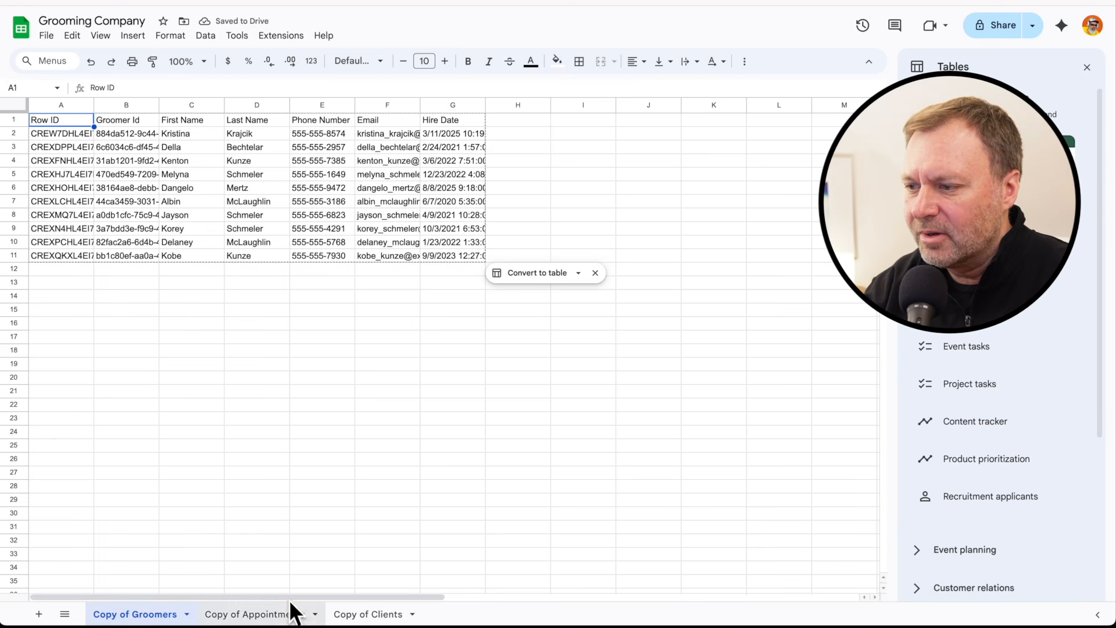
Rename the Copy of Groomers sheet to Groomers by removing its "Copy of" prefix
{"action": "double_click", "coordinate": [157, 615]}
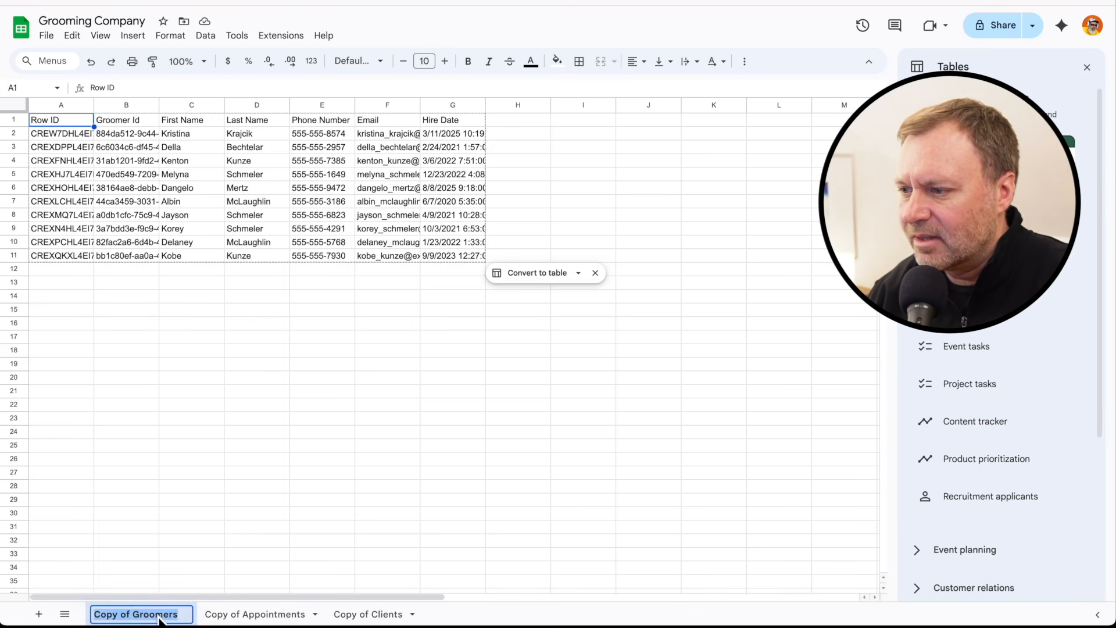
{"action": "left_click", "coordinate": [147, 620]}
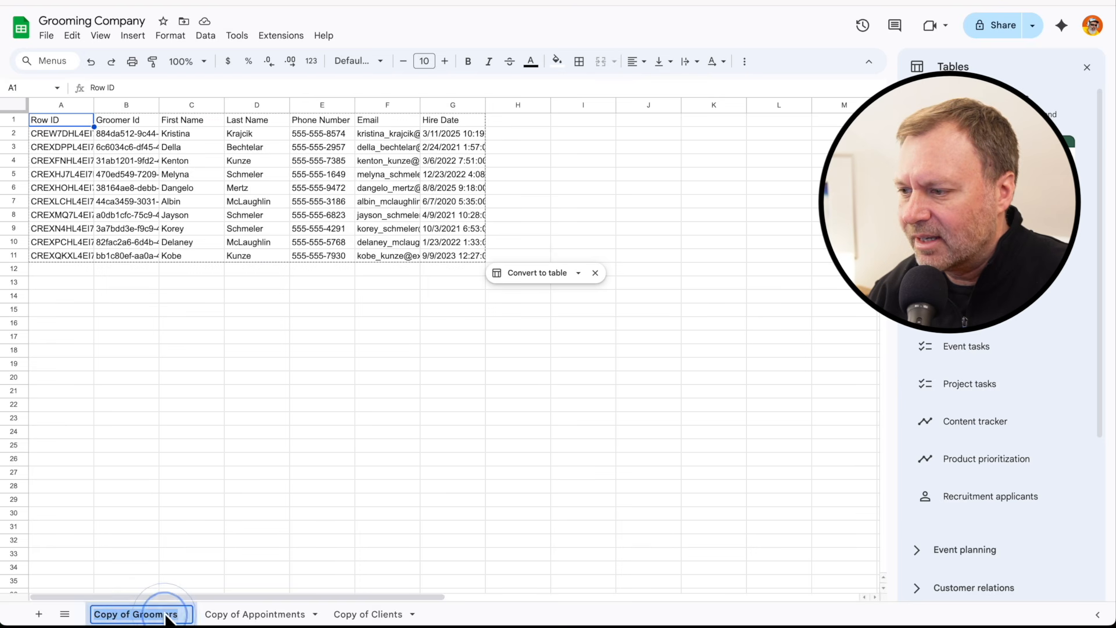
{"action": "left_click", "coordinate": [119, 618]}
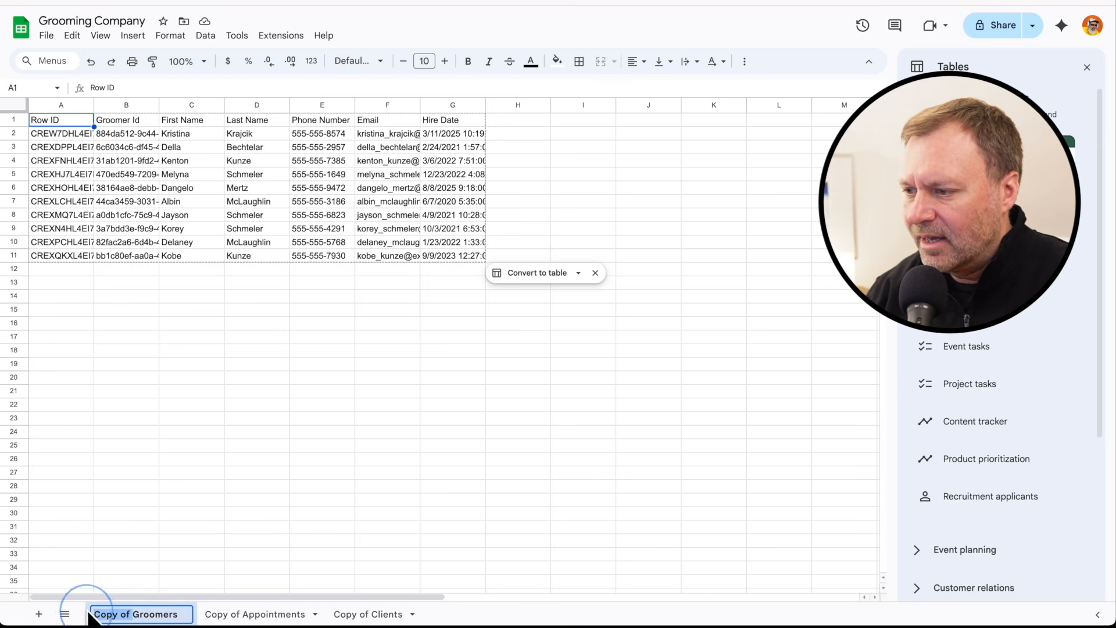
{"action": "key", "text": "BackSpace"}
{"action": "key", "text": "BackSpace"}
{"action": "key", "text": "BackSpace"}
{"action": "key", "text": "BackSpace"}
{"action": "key", "text": "BackSpace"}
{"action": "key", "text": "BackSpace"}
{"action": "key", "text": "BackSpace"}
{"action": "key", "text": "BackSpace"}
Rename the Copy of Appointments sheet to Appointments by removing its "Copy of" prefix
{"action": "left_click", "coordinate": [177, 614]}
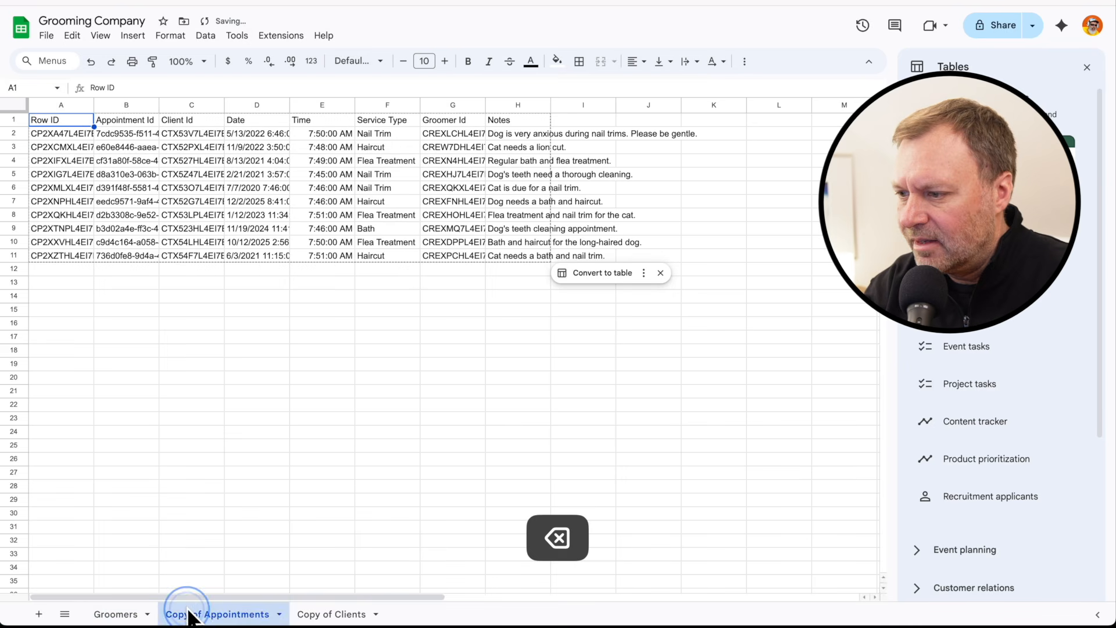
{"action": "double_click", "coordinate": [215, 615]}
{"action": "left_click", "coordinate": [208, 616]}
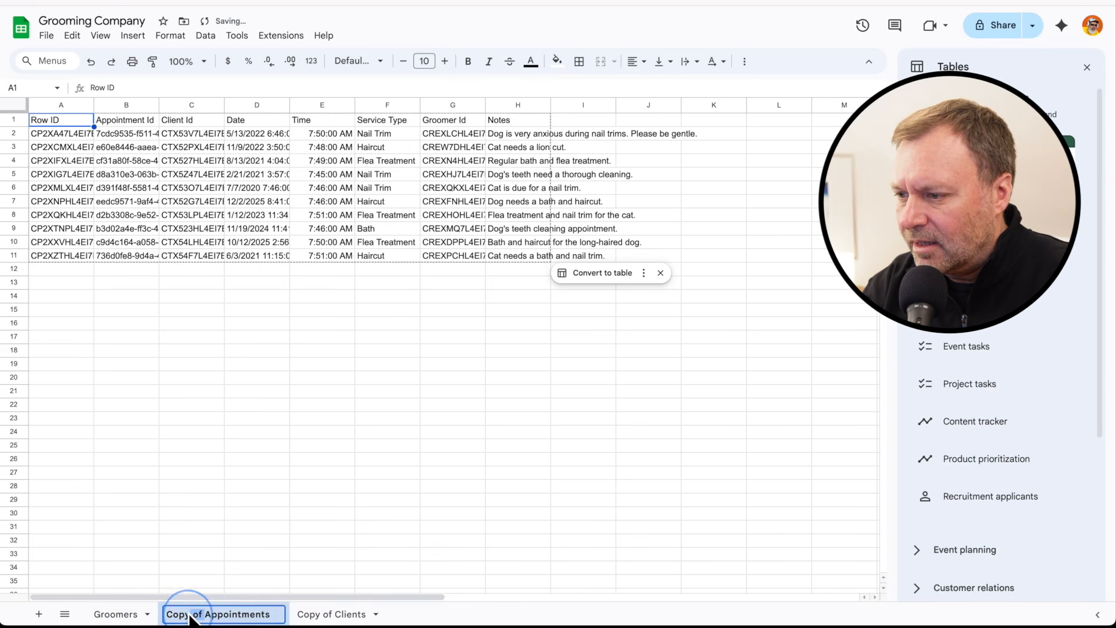
{"action": "key", "text": "BackSpace"}
{"action": "key", "text": "BackSpace"}
{"action": "key", "text": "BackSpace"}
{"action": "key", "text": "BackSpace"}
{"action": "key", "text": "BackSpace"}
{"action": "key", "text": "BackSpace"}
{"action": "key", "text": "BackSpace"}
{"action": "key", "text": "BackSpace"}
Rename the Copy of Clients sheet to Clients by removing its "Copy of" prefix
{"action": "left_click", "coordinate": [289, 617]}
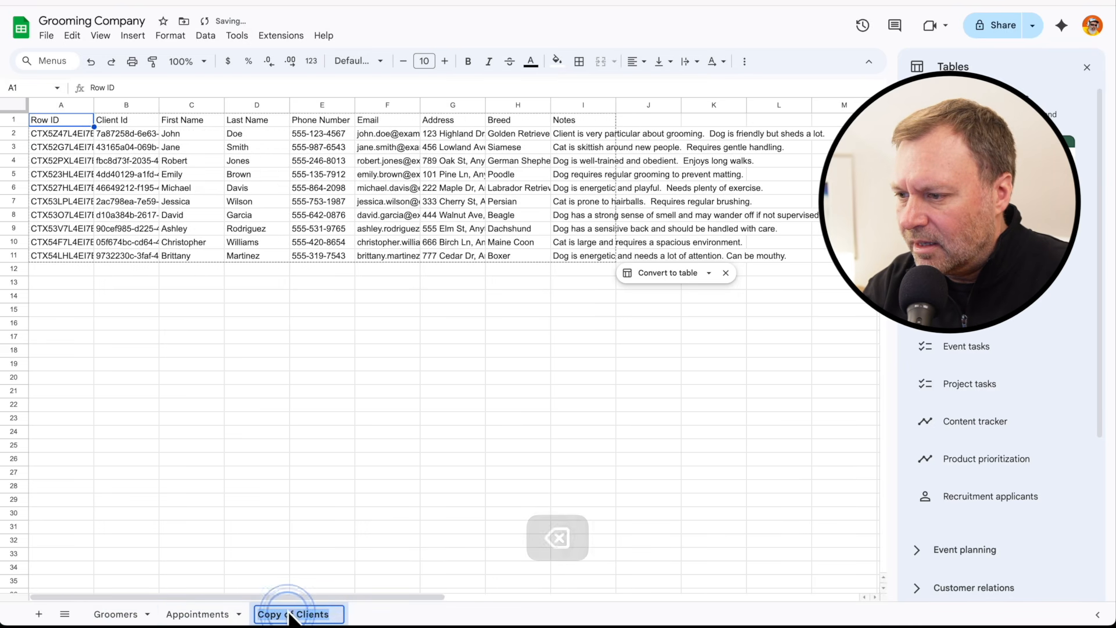
{"action": "double_click", "coordinate": [299, 616]}
{"action": "left_click", "coordinate": [284, 615]}
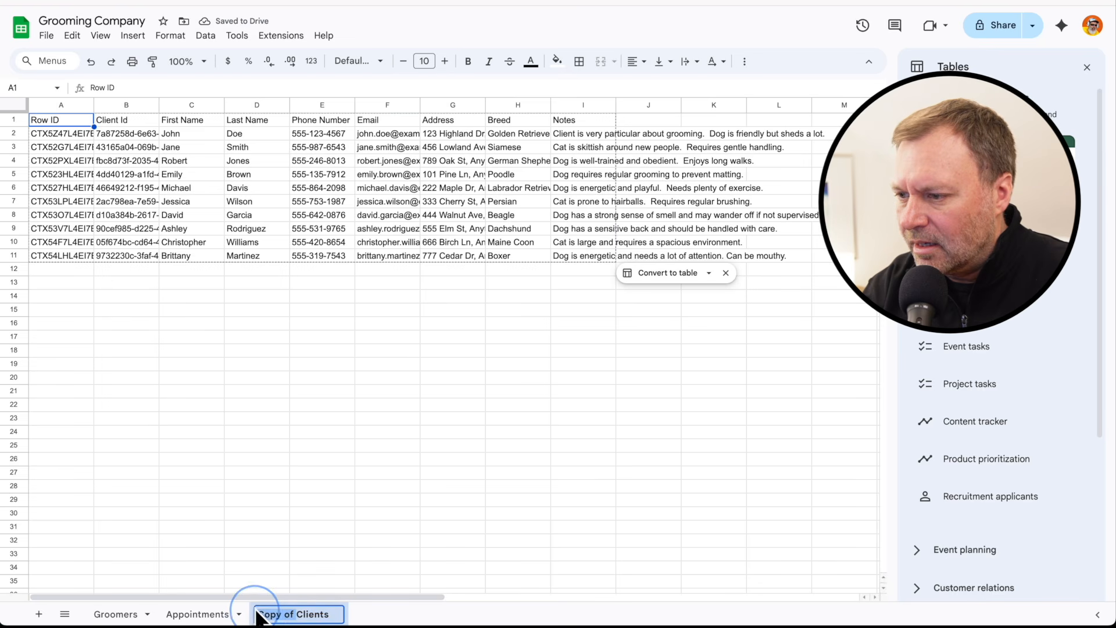
{"action": "key", "text": "BackSpace"}
{"action": "key", "text": "BackSpace"}
{"action": "key", "text": "BackSpace"}
{"action": "key", "text": "BackSpace"}
{"action": "key", "text": "BackSpace"}
{"action": "key", "text": "BackSpace"}
{"action": "key", "text": "BackSpace"}
{"action": "key", "text": "BackSpace"}
{"action": "left_click", "coordinate": [306, 529]}
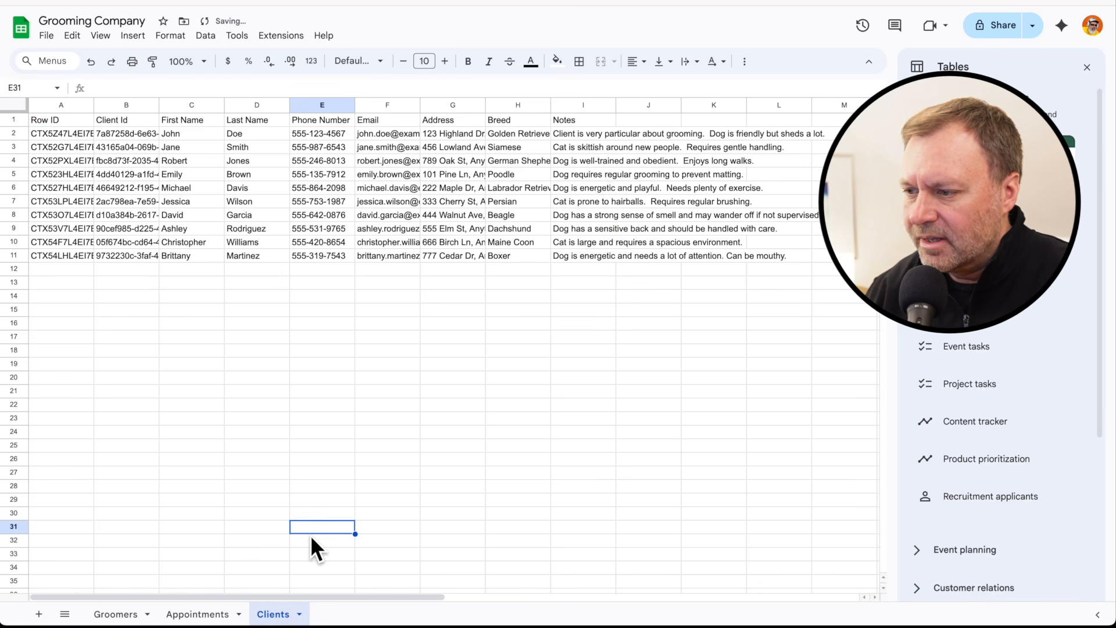
Close the Grooming Company spreadsheet and open Google Drive in a new browser tab
{"action": "key", "text": "super+w"}
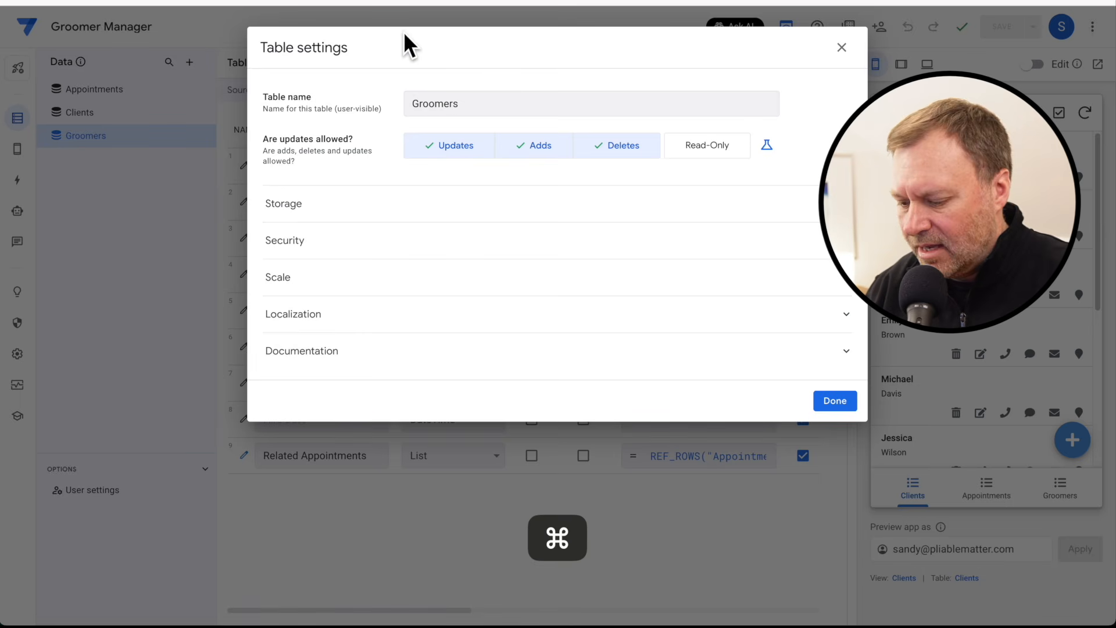
{"action": "key", "text": "super+t"}
{"action": "type", "text": "d"}
{"action": "key", "text": "Return"}
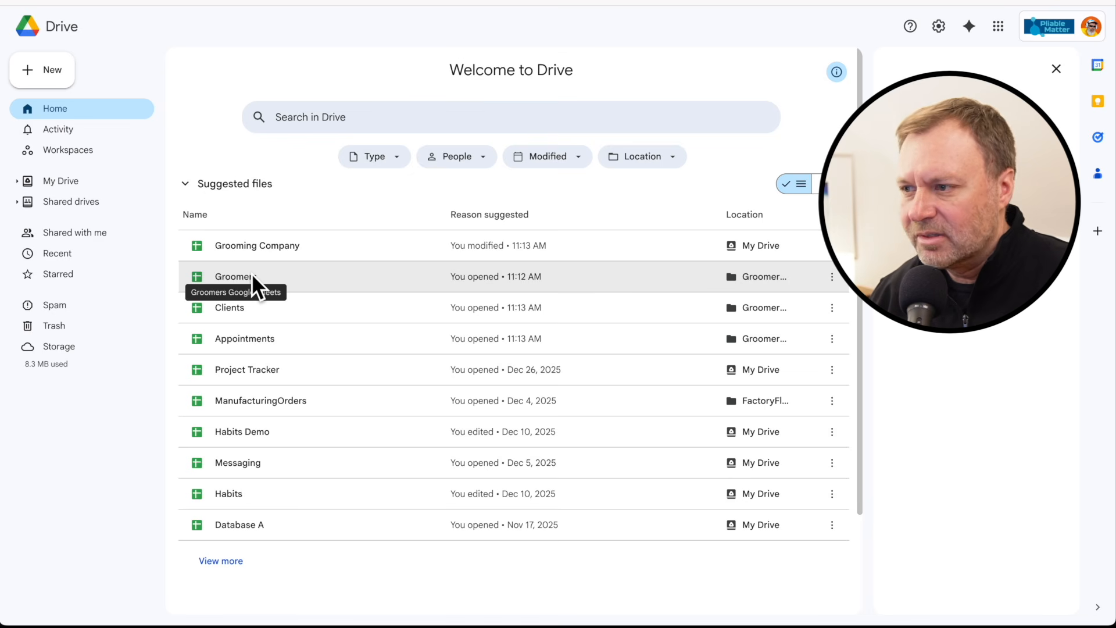
Move the separate Groomers, Clients and Appointments spreadsheets to the trash in Drive
{"action": "right_click", "coordinate": [251, 272]}
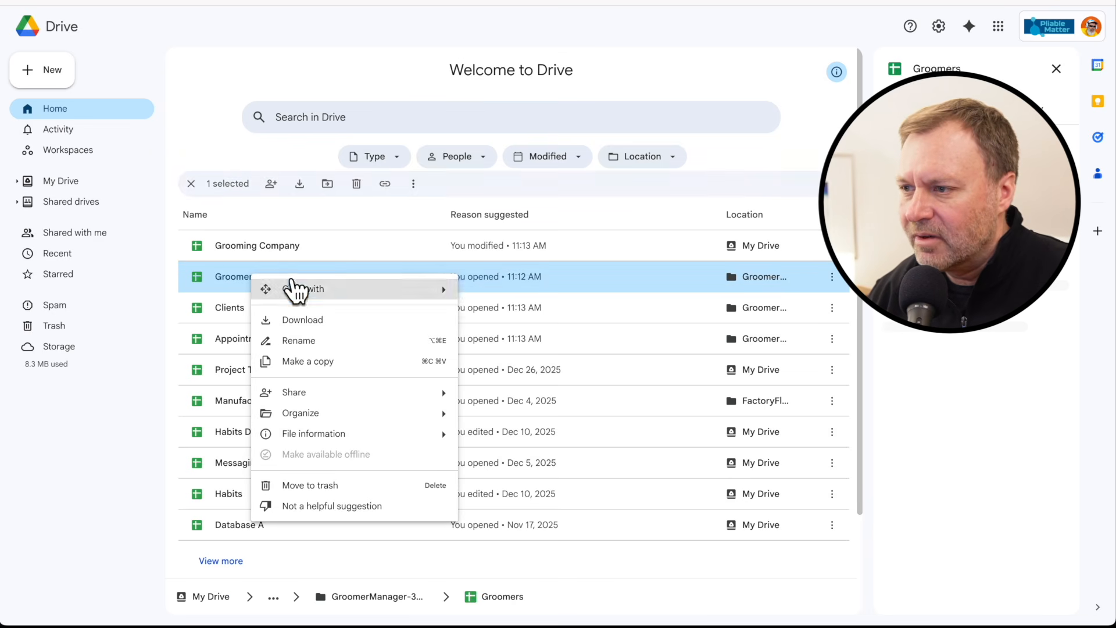
{"action": "left_click", "coordinate": [353, 487]}
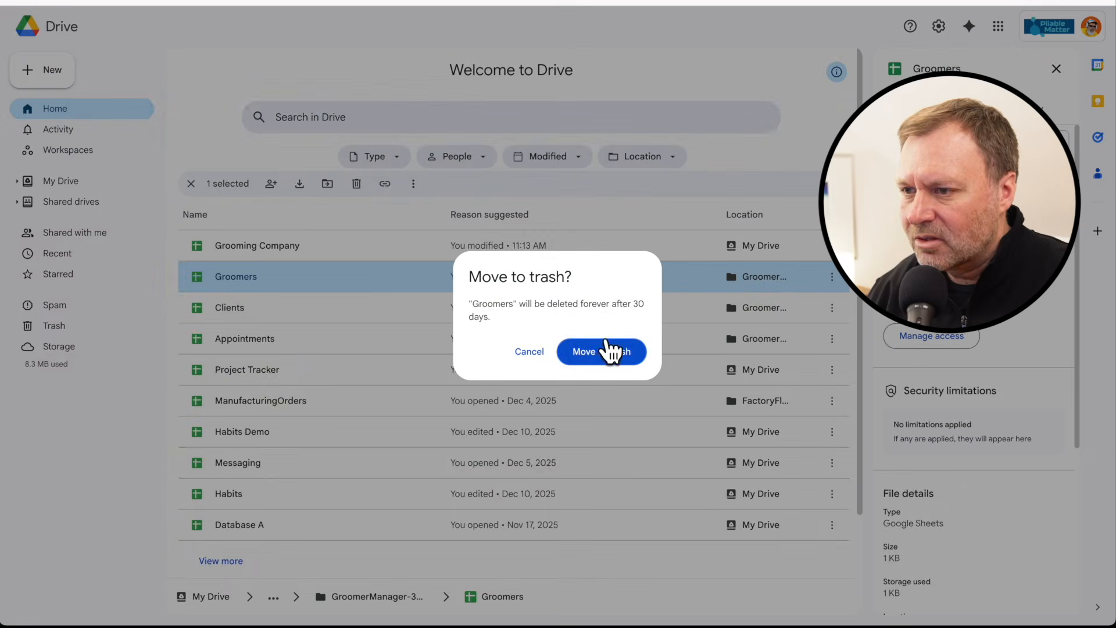
{"action": "left_click", "coordinate": [606, 351]}
{"action": "right_click", "coordinate": [247, 271]}
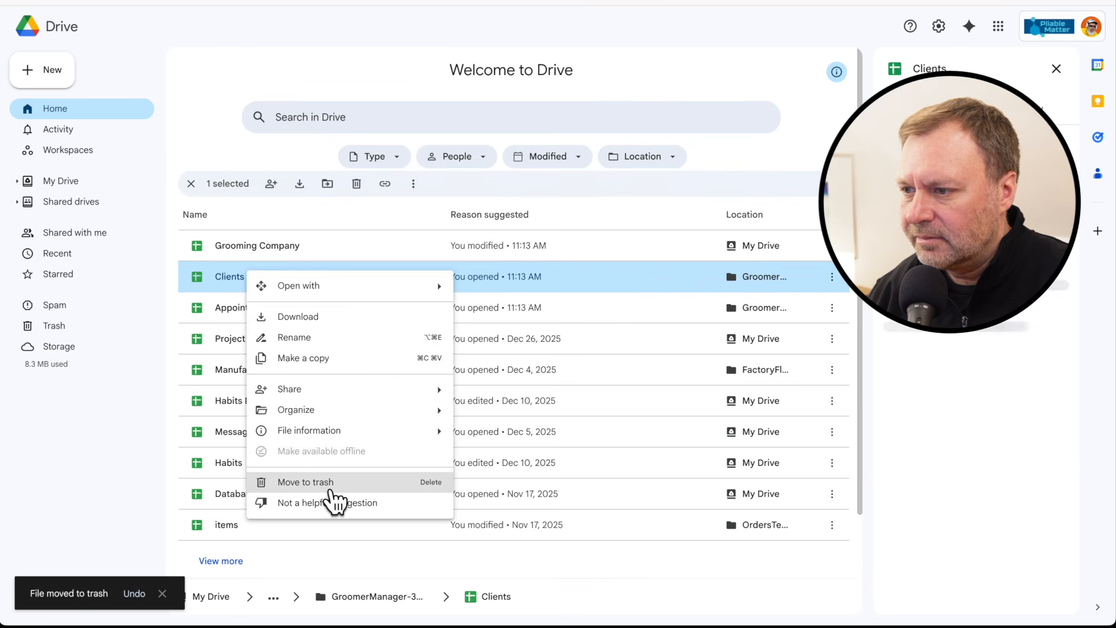
{"action": "left_click", "coordinate": [329, 485]}
{"action": "left_click", "coordinate": [605, 350]}
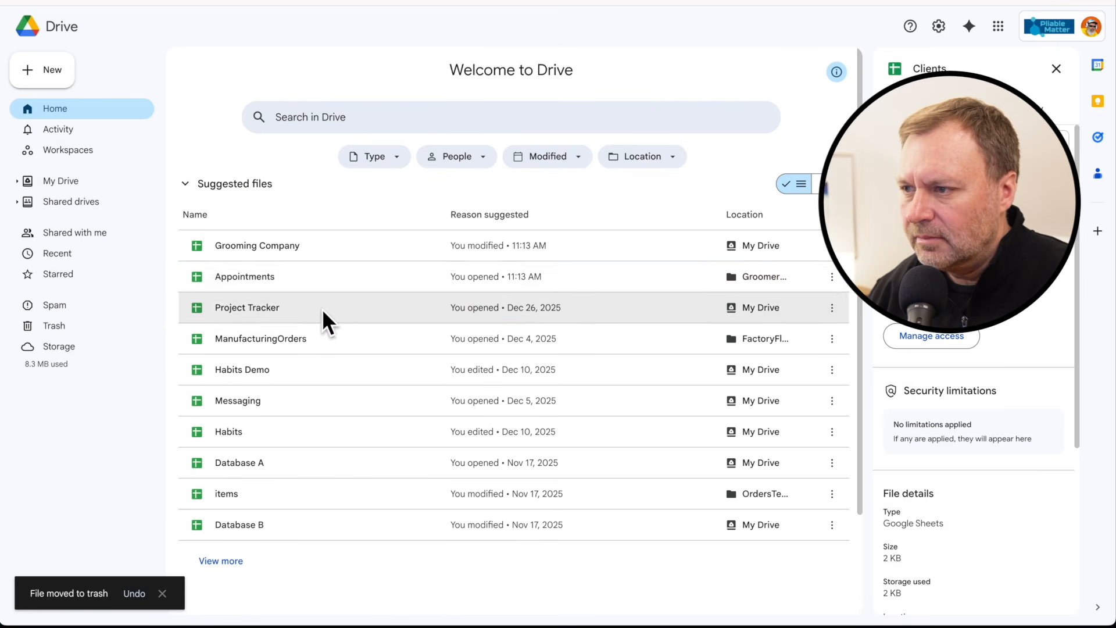
{"action": "right_click", "coordinate": [275, 271]}
{"action": "left_click", "coordinate": [359, 486]}
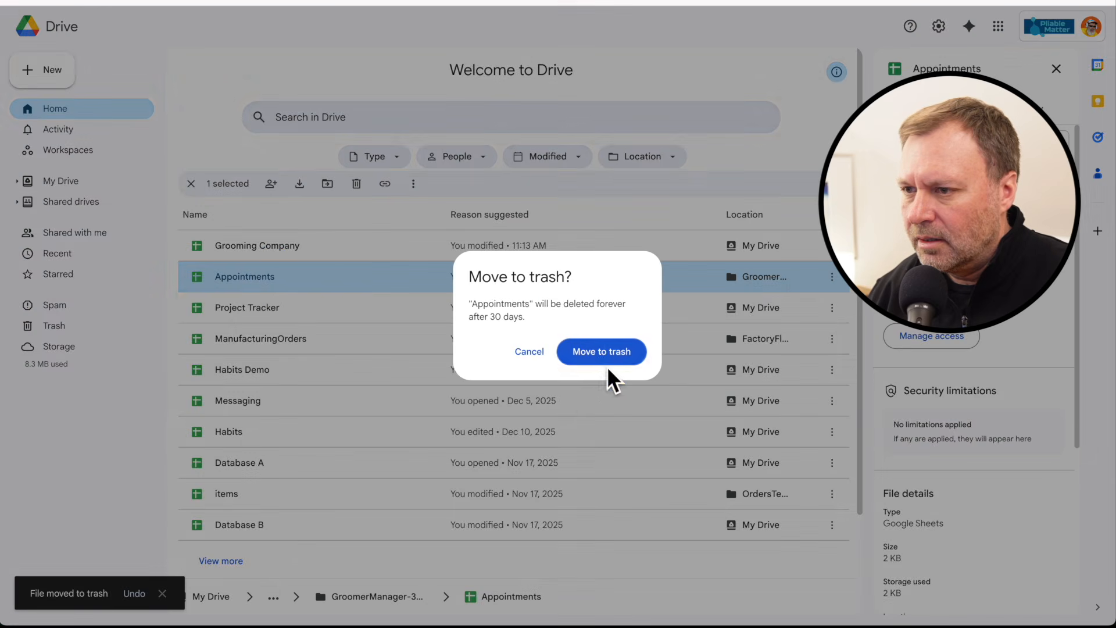
{"action": "left_click", "coordinate": [608, 352]}
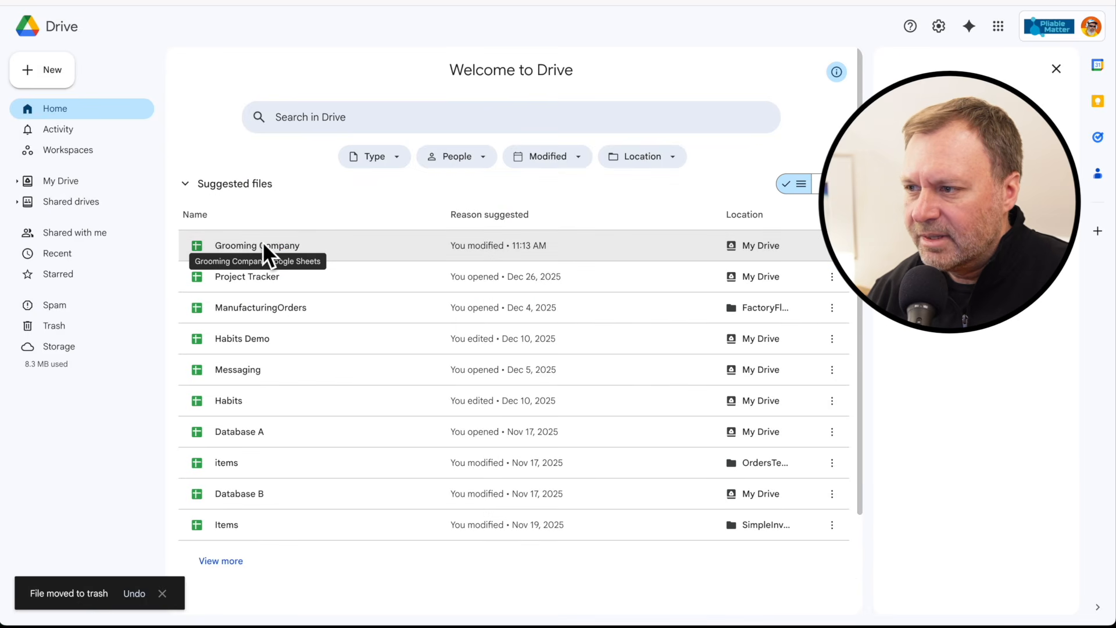
Open the Grooming Company spreadsheet and review its Appointments, Clients and Groomers sheets
{"action": "double_click", "coordinate": [263, 243]}
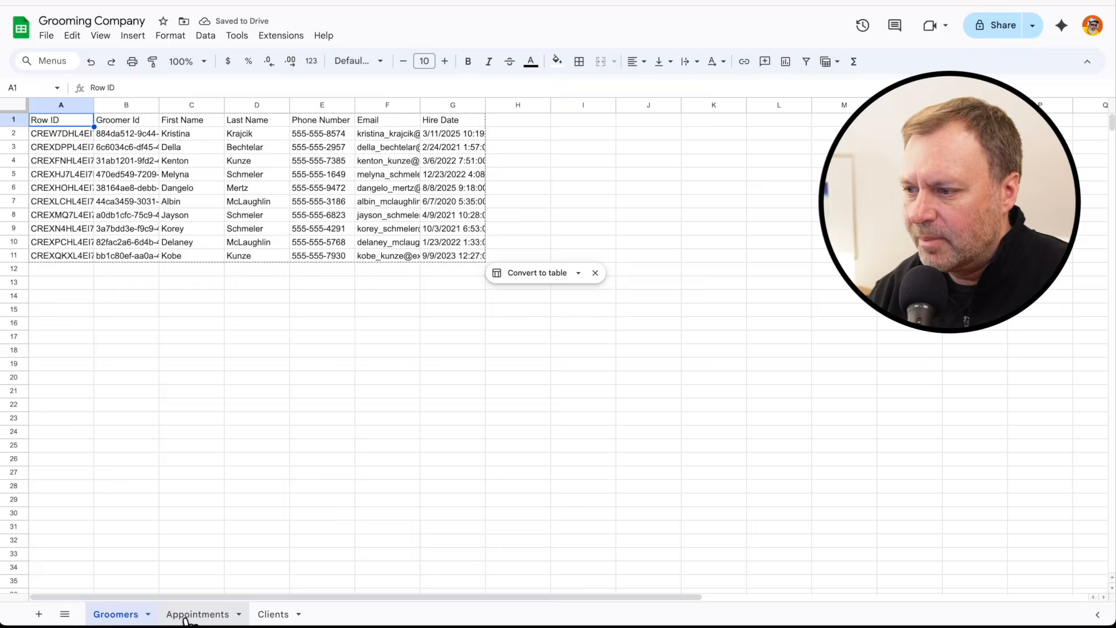
{"action": "left_click", "coordinate": [209, 613]}
{"action": "left_click", "coordinate": [273, 613]}
{"action": "left_click", "coordinate": [211, 613]}
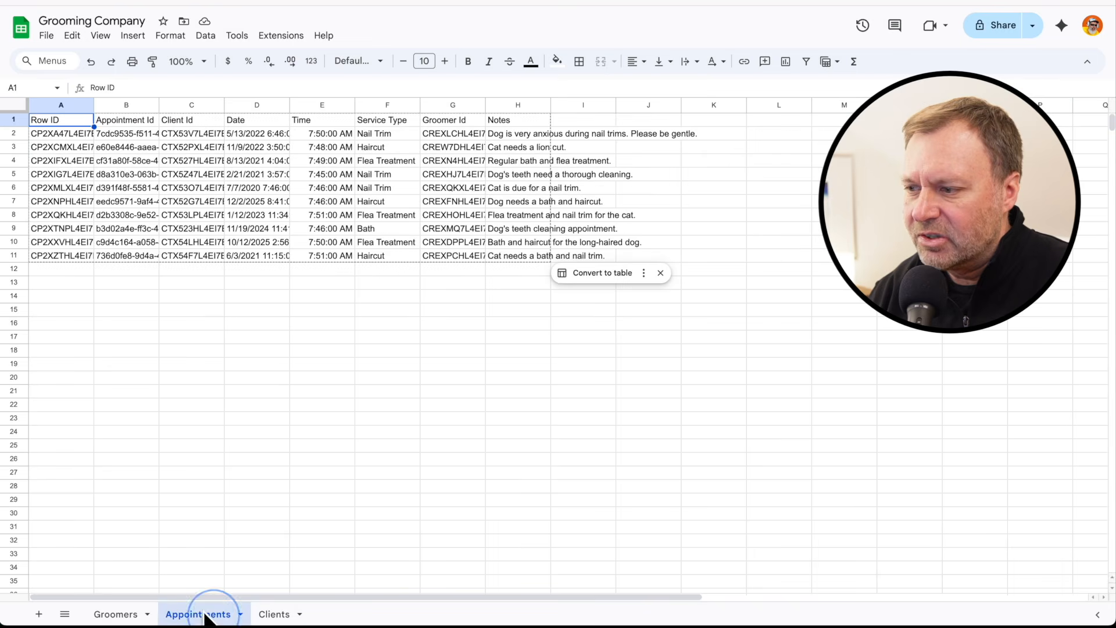
{"action": "left_click", "coordinate": [123, 613]}
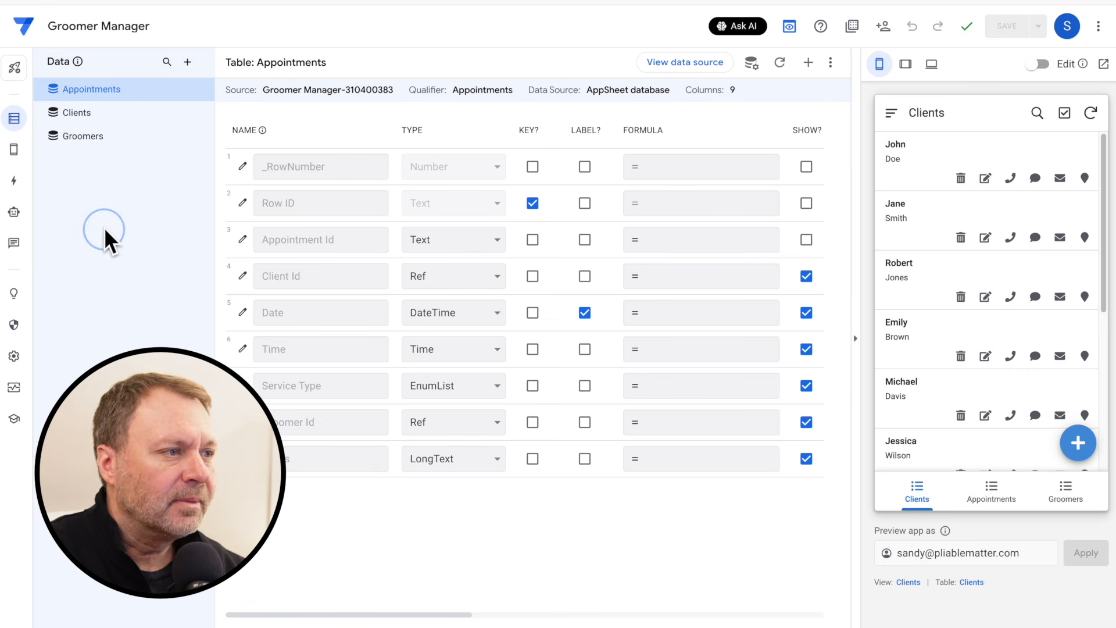
Change the Appointments table's source path to the Grooming Company spreadsheet from Google Sheets
{"action": "left_click", "coordinate": [751, 62]}
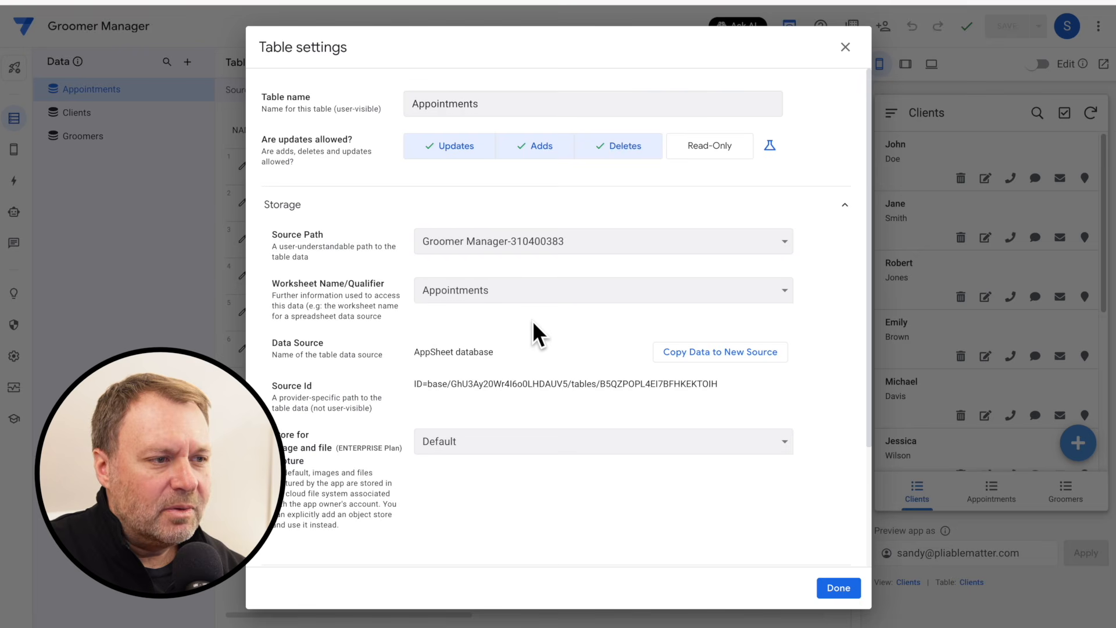
{"action": "left_click", "coordinate": [483, 236]}
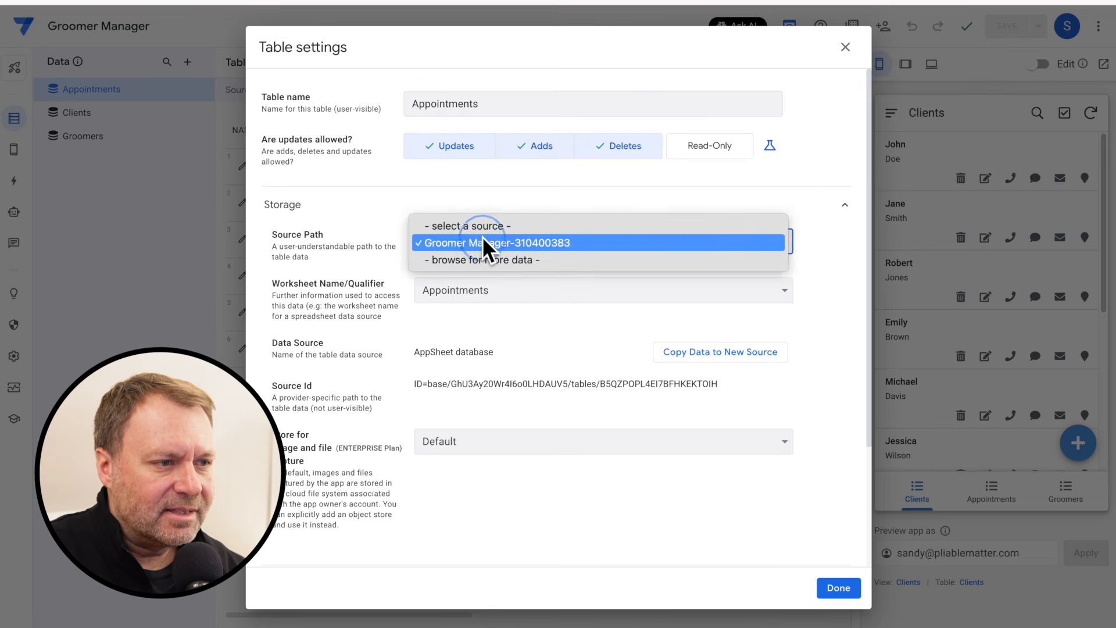
{"action": "left_click", "coordinate": [616, 292]}
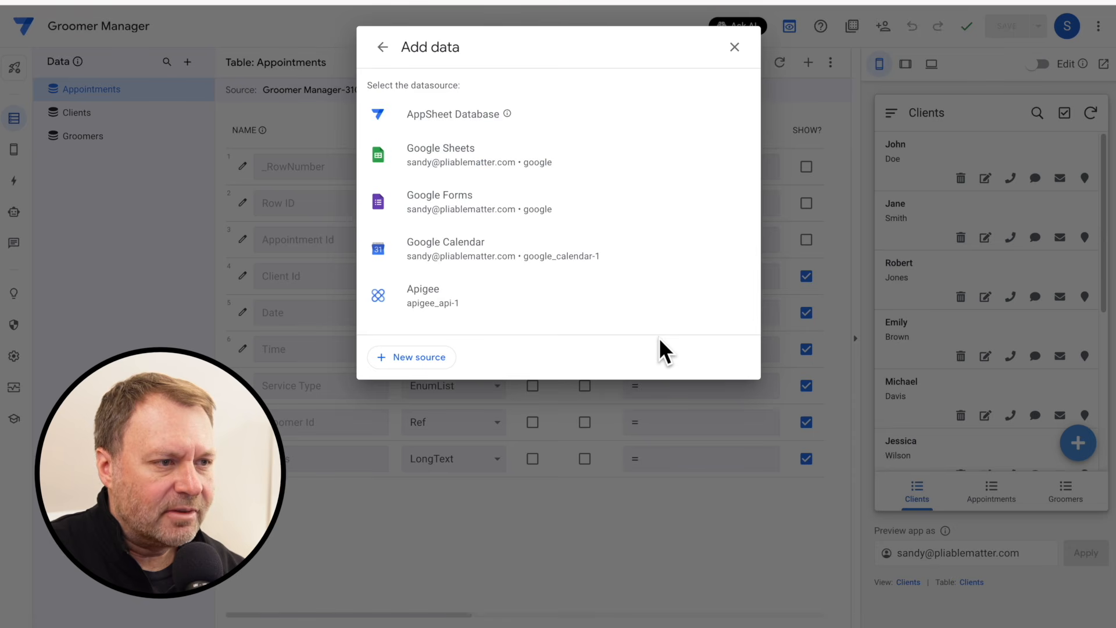
{"action": "left_click", "coordinate": [495, 164]}
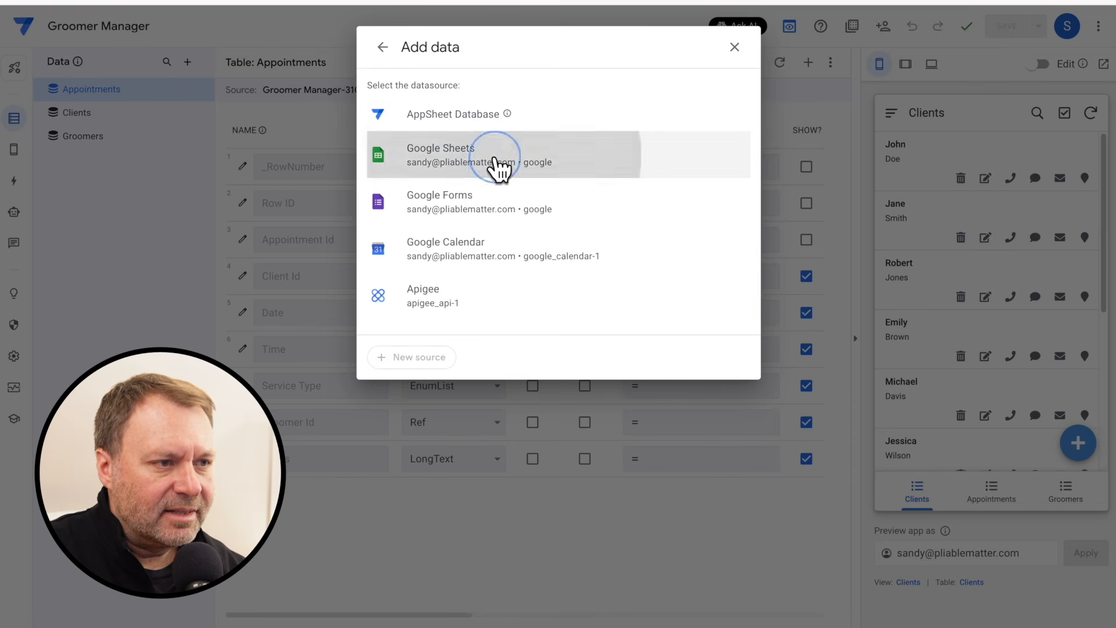
{"action": "left_click", "coordinate": [393, 188]}
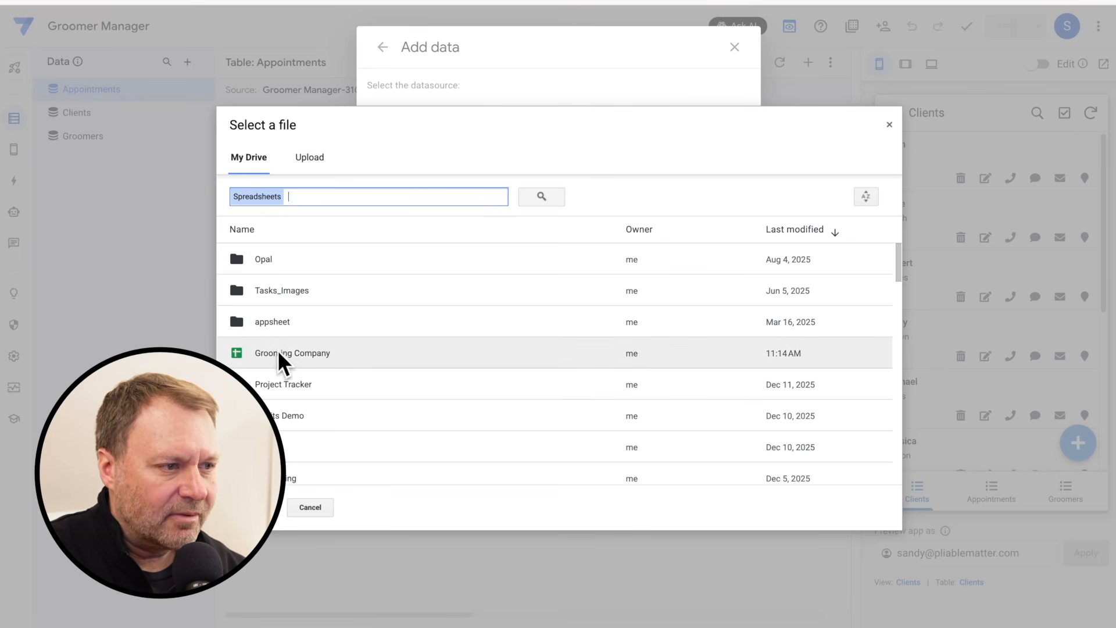
{"action": "double_click", "coordinate": [297, 347]}
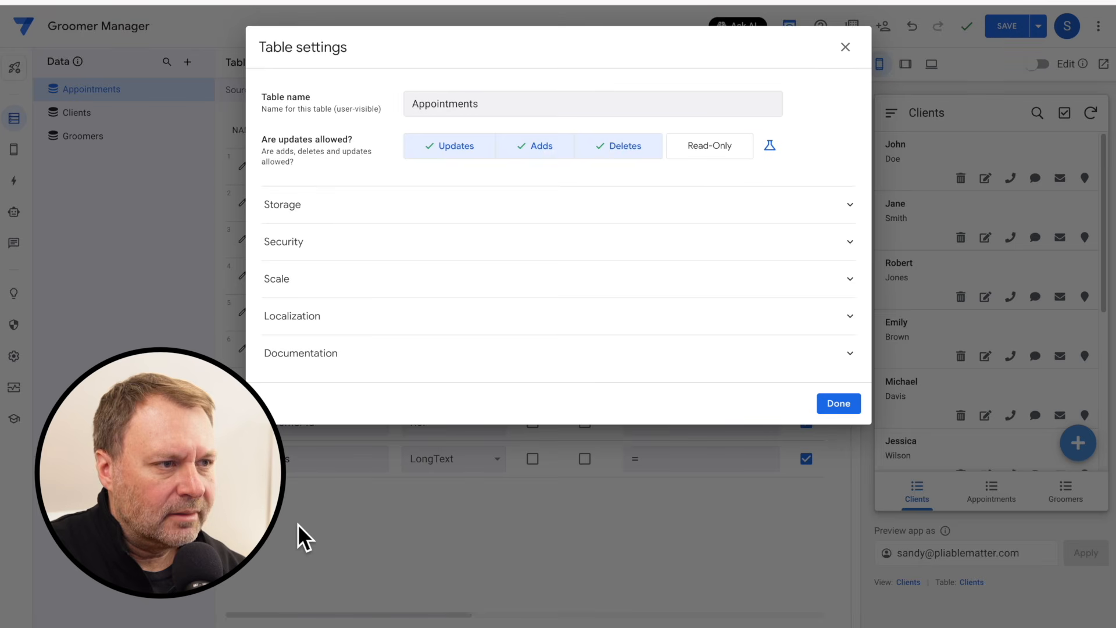
Set the Appointments table's worksheet qualifier to Appointments in its storage settings and finish the table settings
{"action": "left_click", "coordinate": [434, 209]}
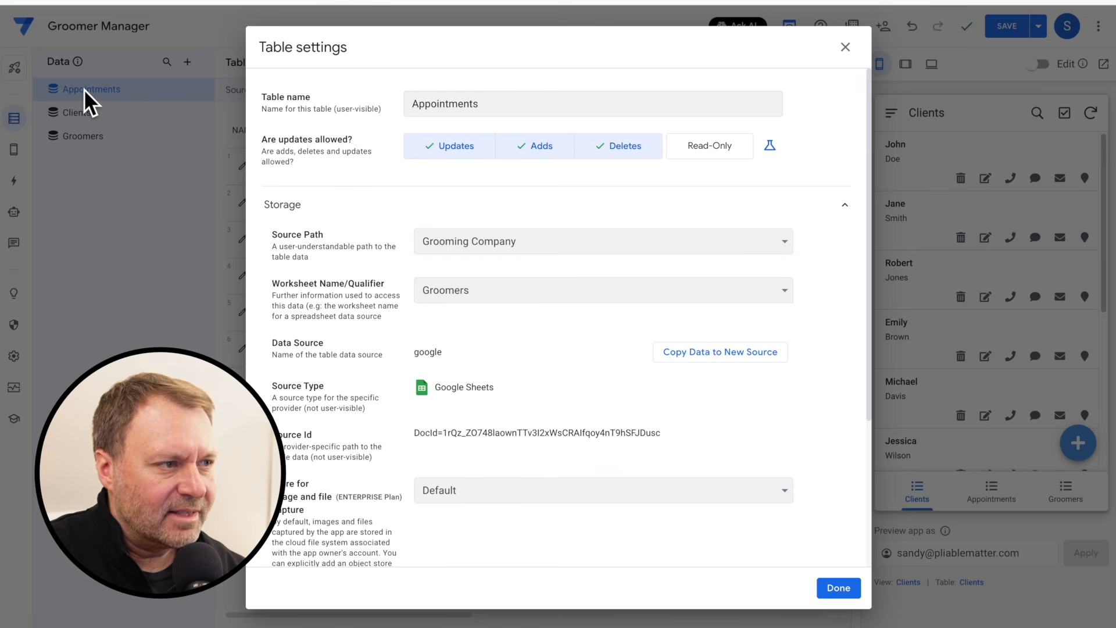
{"action": "left_click", "coordinate": [454, 289]}
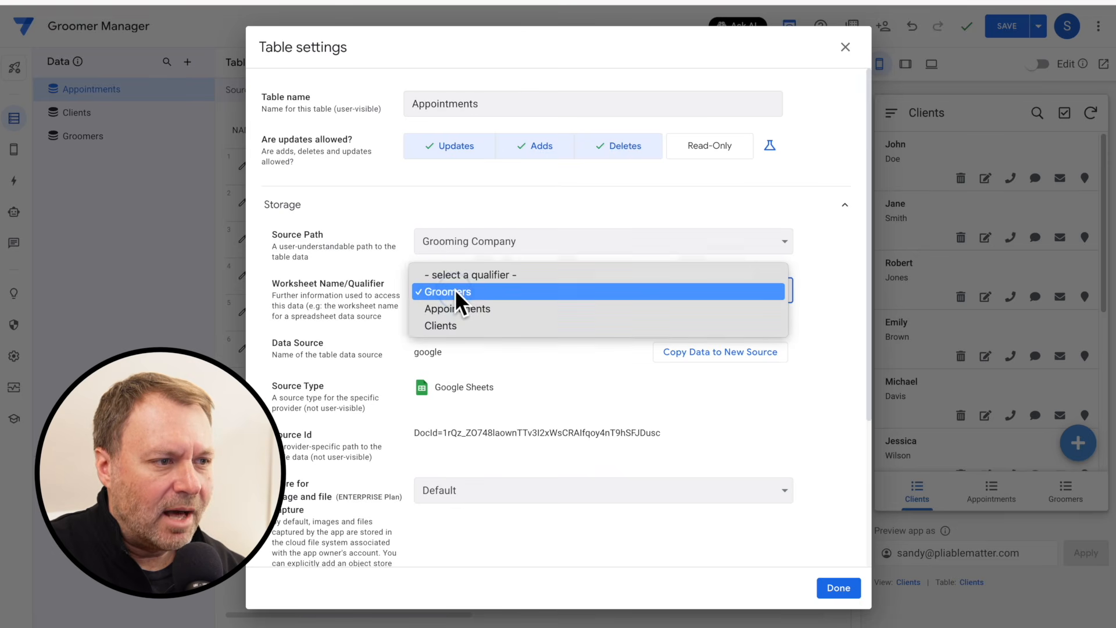
{"action": "left_click", "coordinate": [488, 305]}
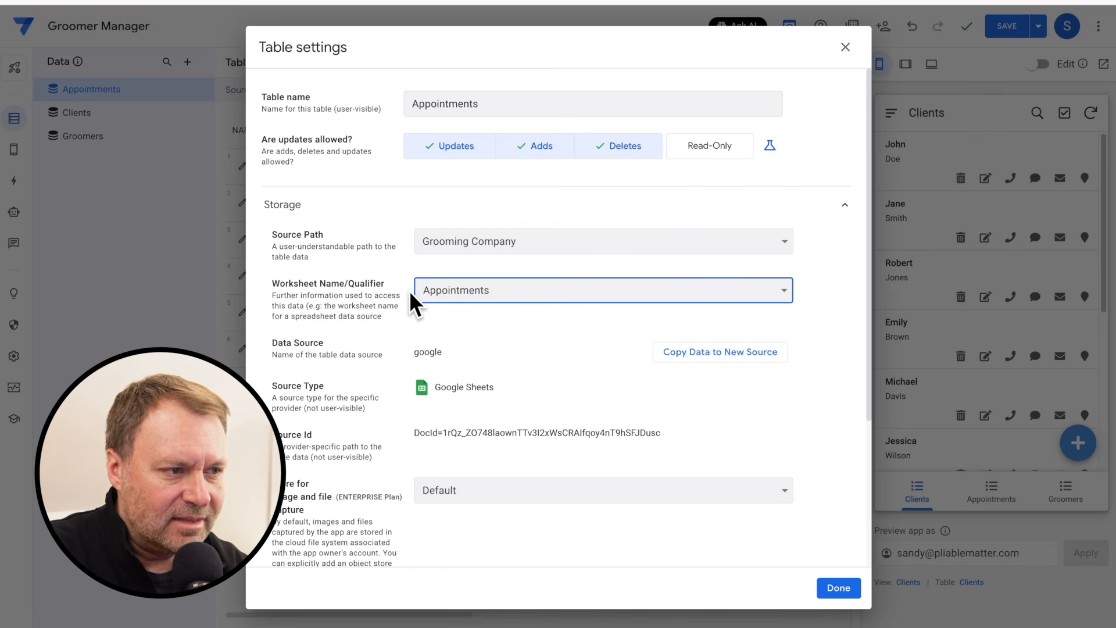
{"action": "left_click", "coordinate": [470, 291]}
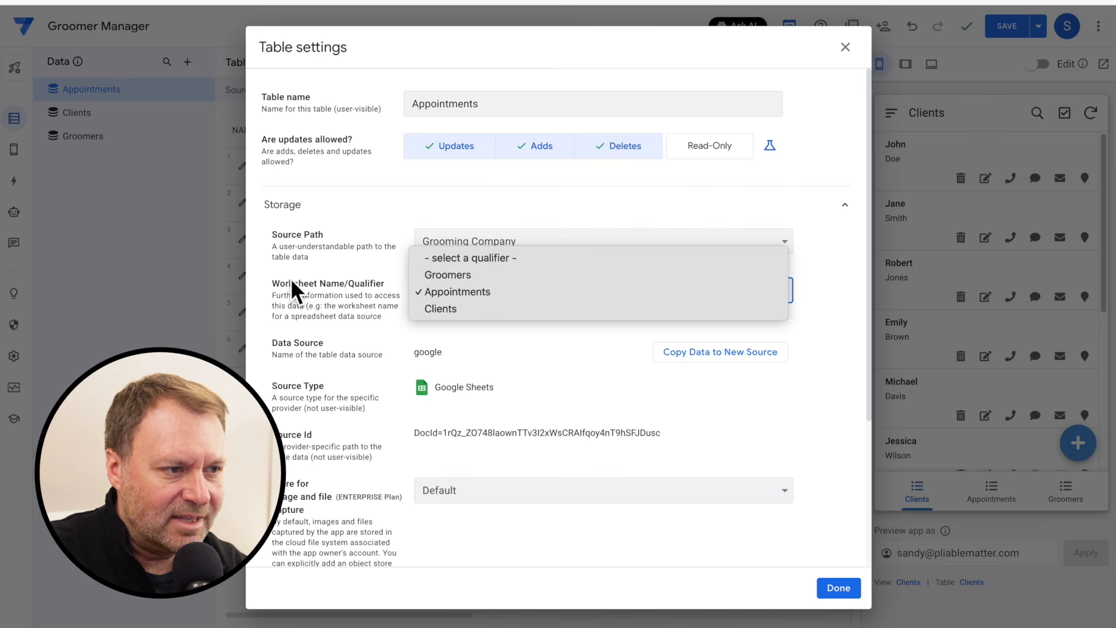
{"action": "left_click", "coordinate": [351, 288]}
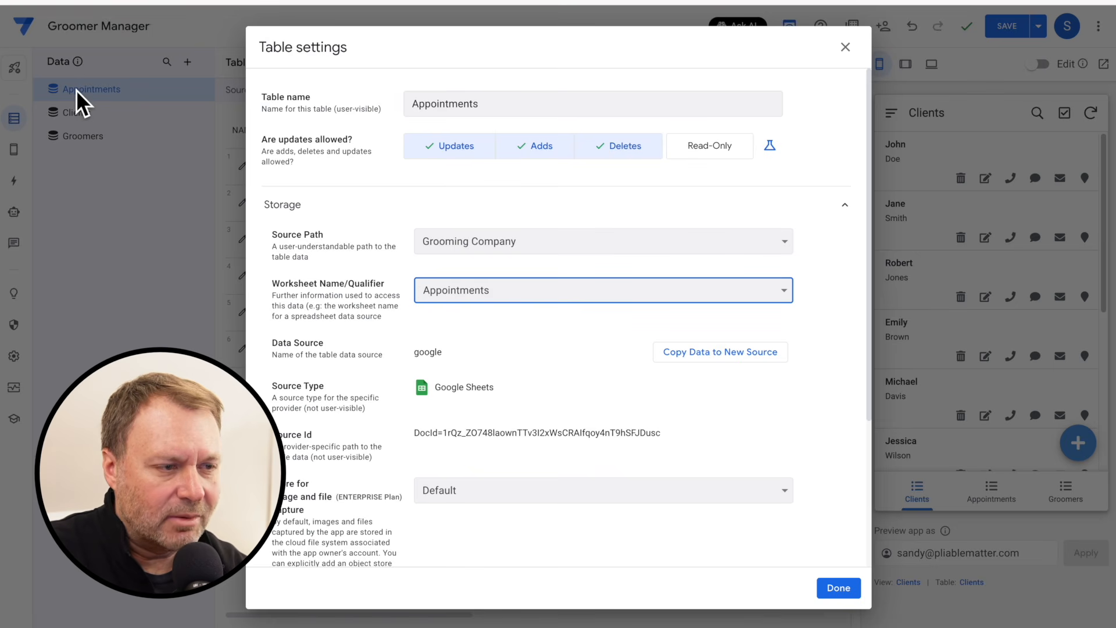
{"action": "left_click", "coordinate": [837, 588]}
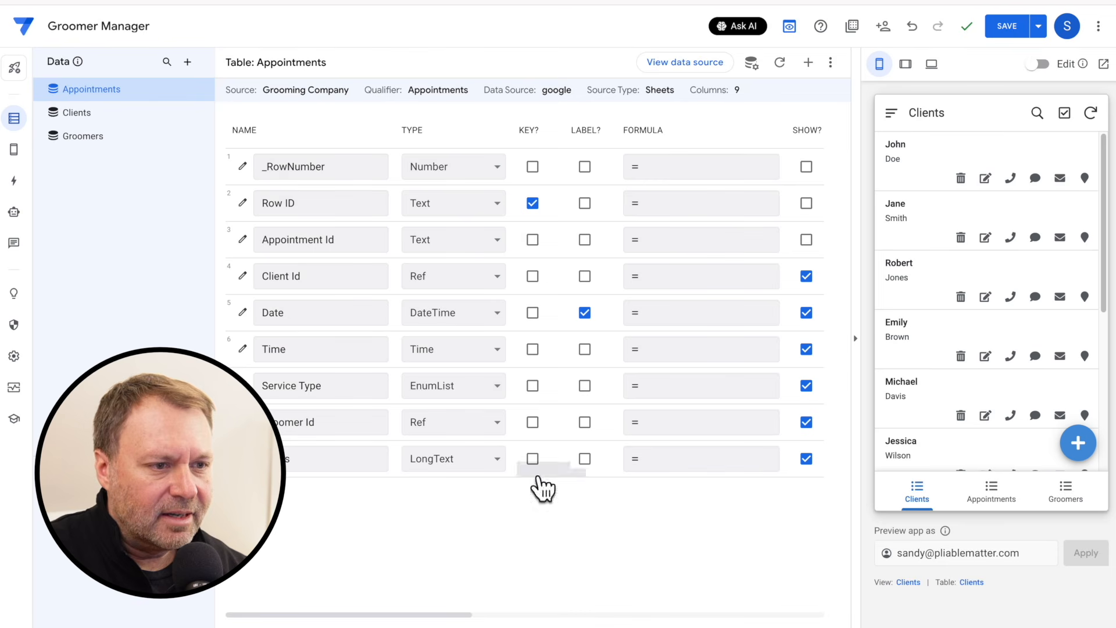
Repoint the Clients table to the Clients worksheet of the Grooming Company source
{"action": "left_click", "coordinate": [94, 116]}
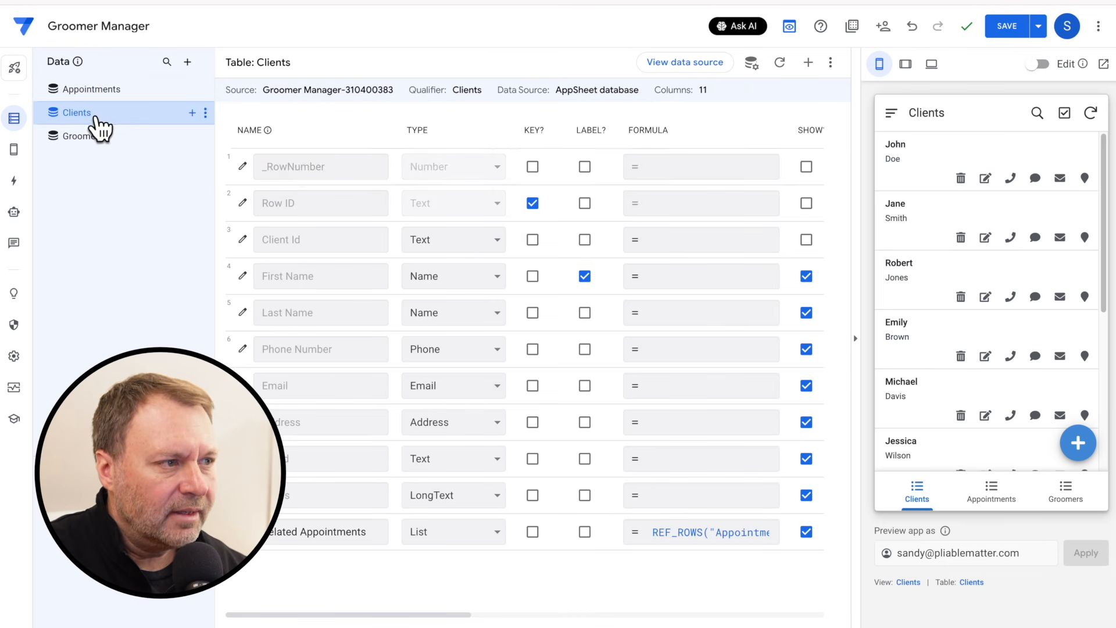
{"action": "left_click", "coordinate": [751, 63]}
{"action": "left_click", "coordinate": [418, 218]}
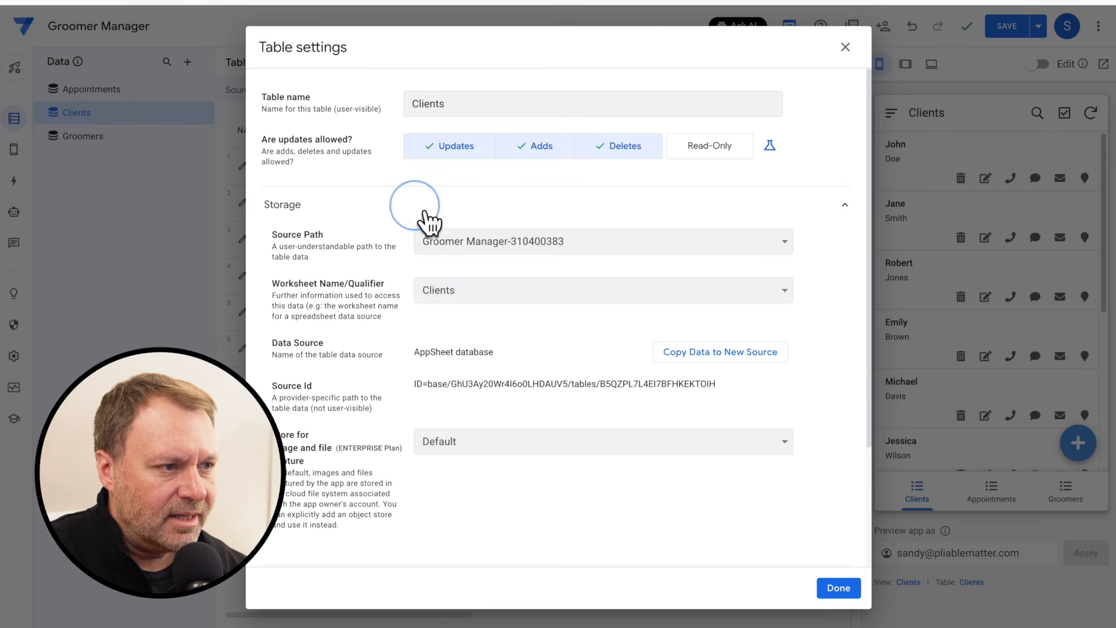
{"action": "left_click", "coordinate": [490, 238]}
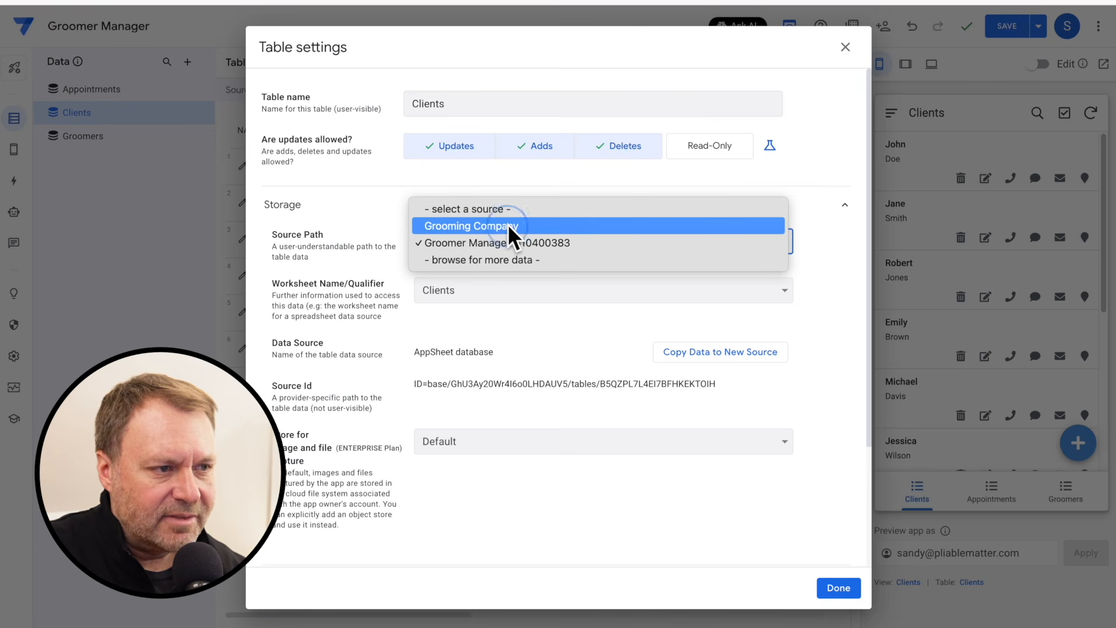
{"action": "left_click", "coordinate": [508, 225]}
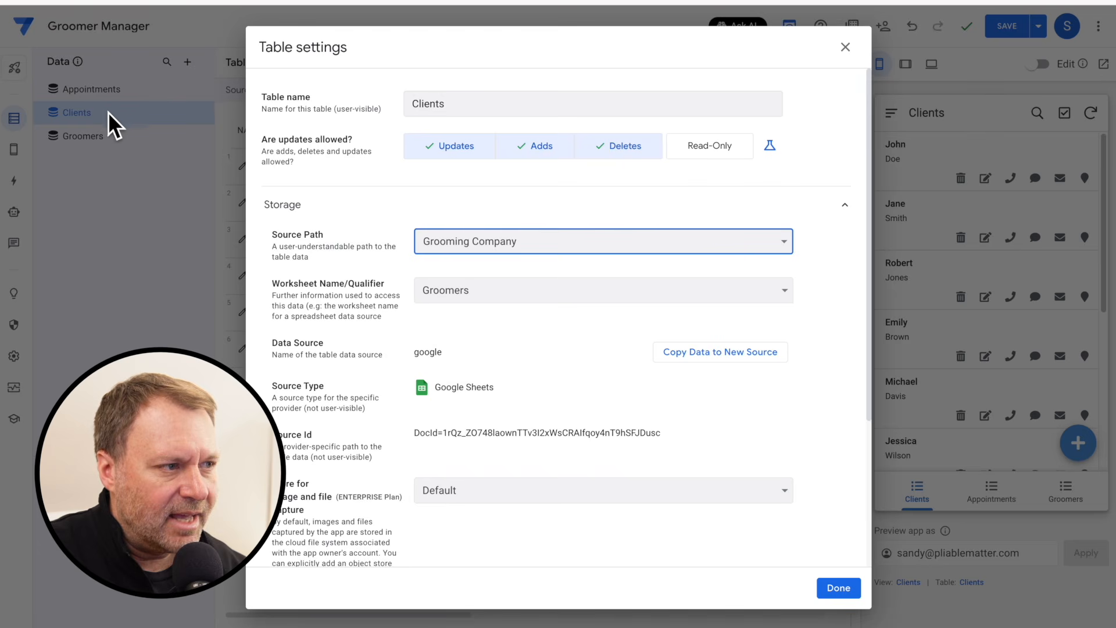
{"action": "left_click", "coordinate": [458, 279]}
{"action": "left_click", "coordinate": [495, 319]}
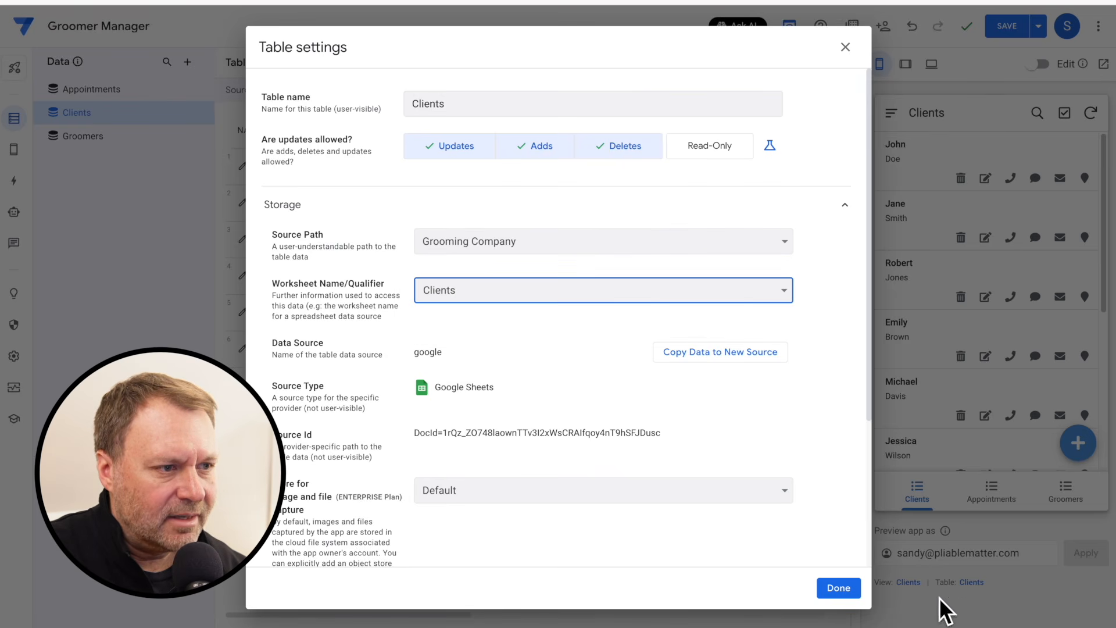
{"action": "left_click", "coordinate": [837, 588]}
Repoint the Groomers table to the Groomers worksheet of the Grooming Company source and save the app
{"action": "left_click", "coordinate": [91, 142]}
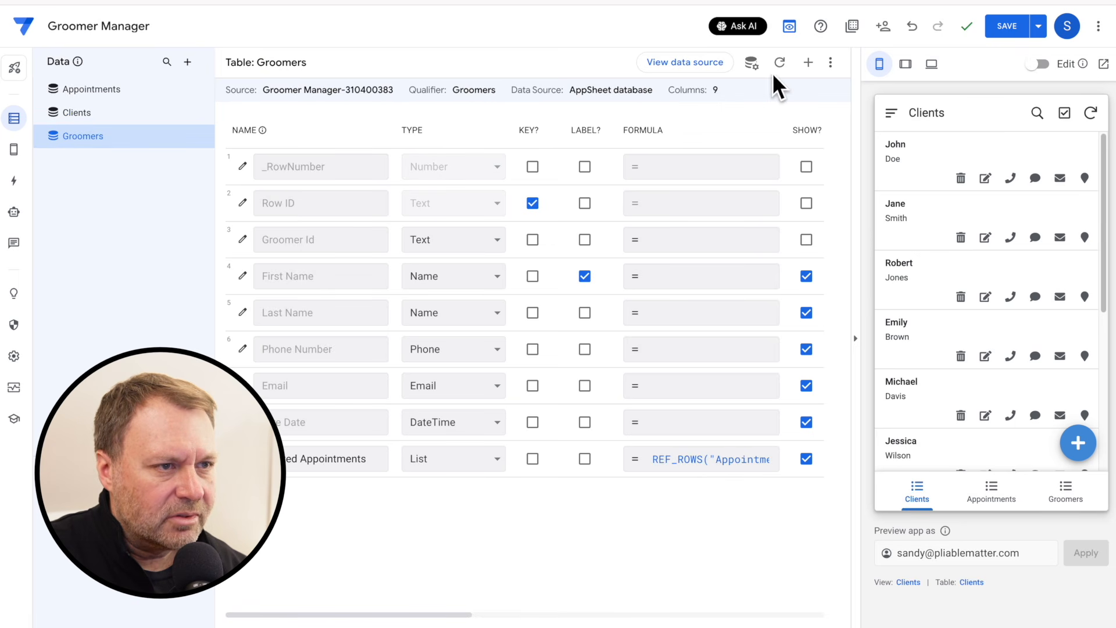
{"action": "left_click", "coordinate": [751, 63]}
{"action": "left_click", "coordinate": [399, 200]}
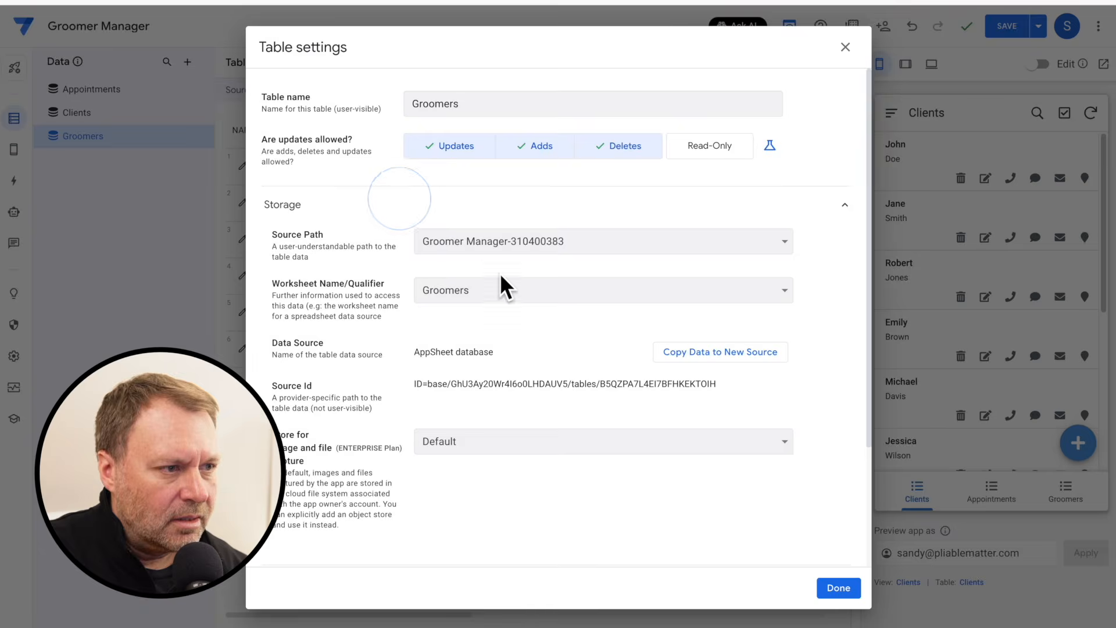
{"action": "left_click", "coordinate": [487, 235]}
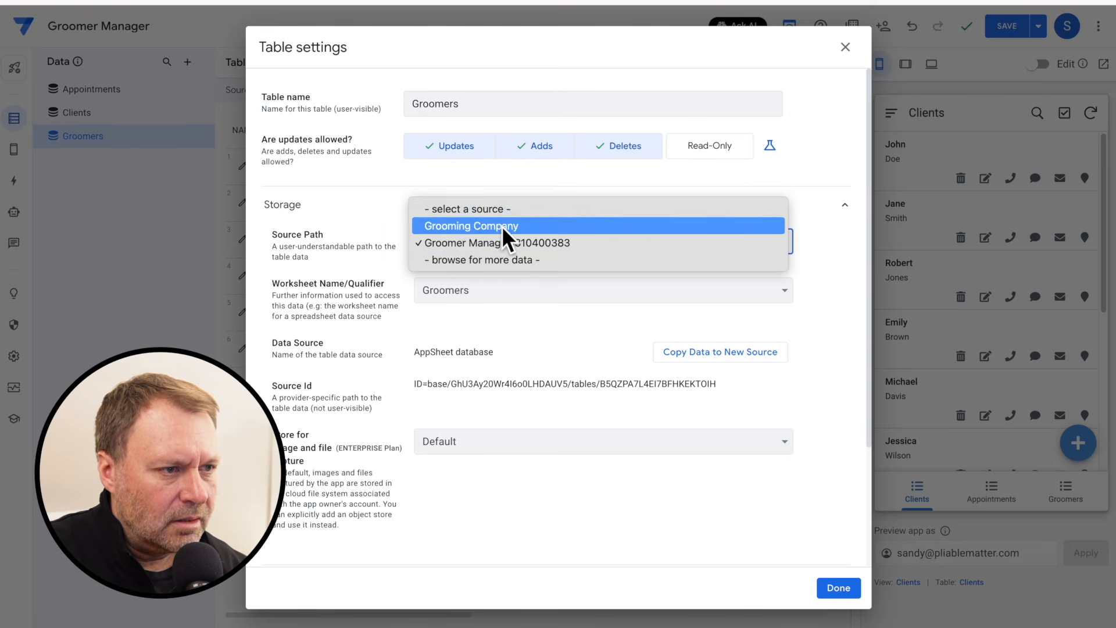
{"action": "left_click", "coordinate": [500, 225]}
{"action": "left_click", "coordinate": [497, 288]}
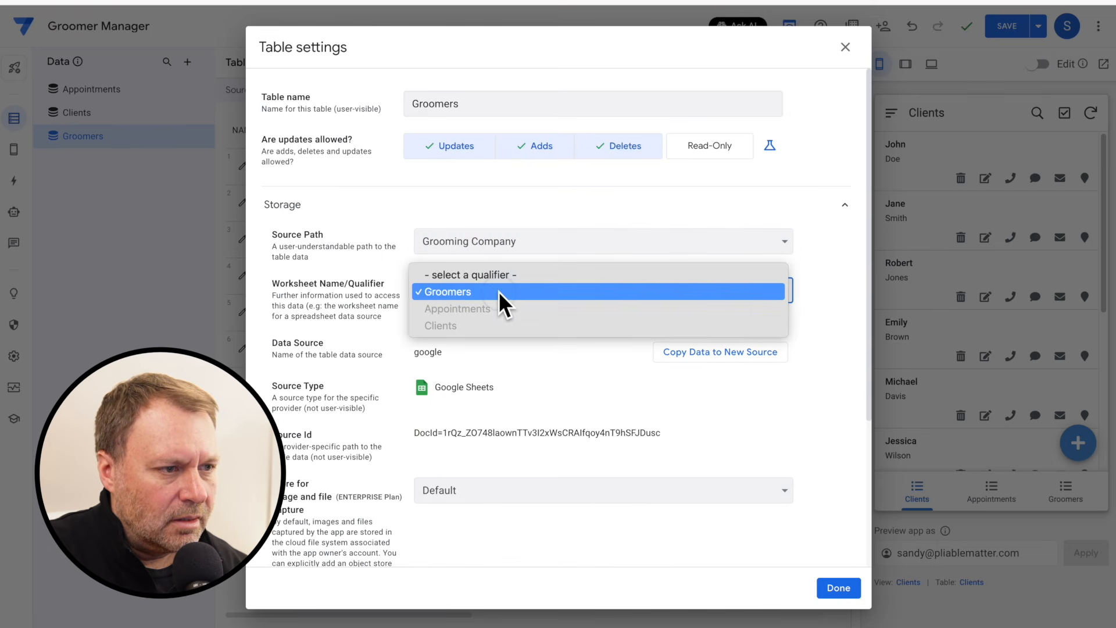
{"action": "left_click", "coordinate": [498, 290]}
{"action": "left_click", "coordinate": [836, 587]}
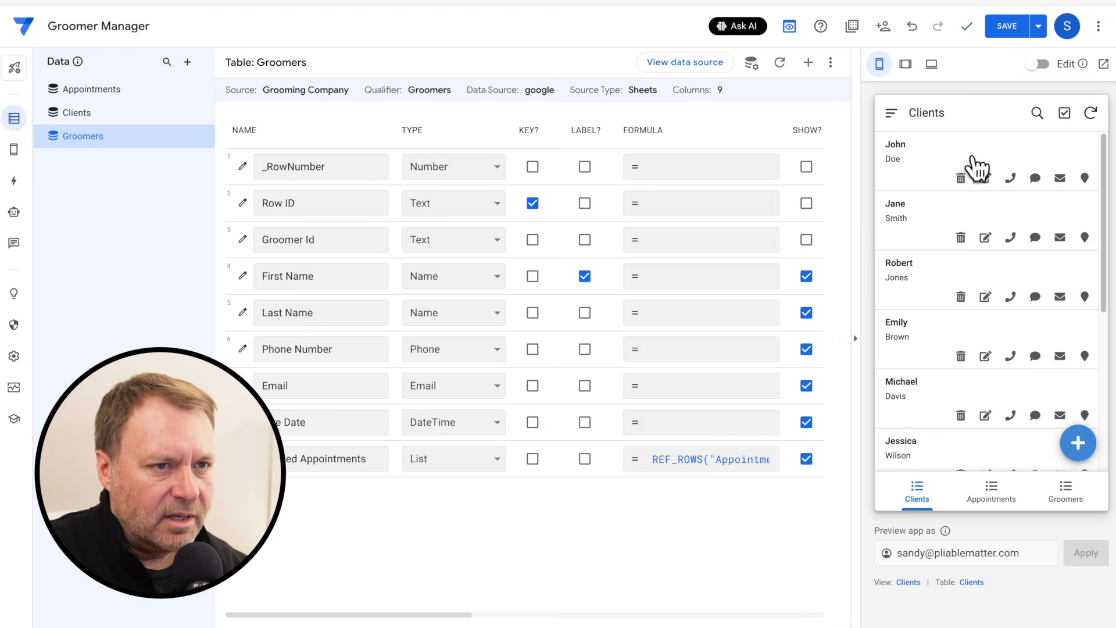
{"action": "left_click", "coordinate": [1008, 28]}
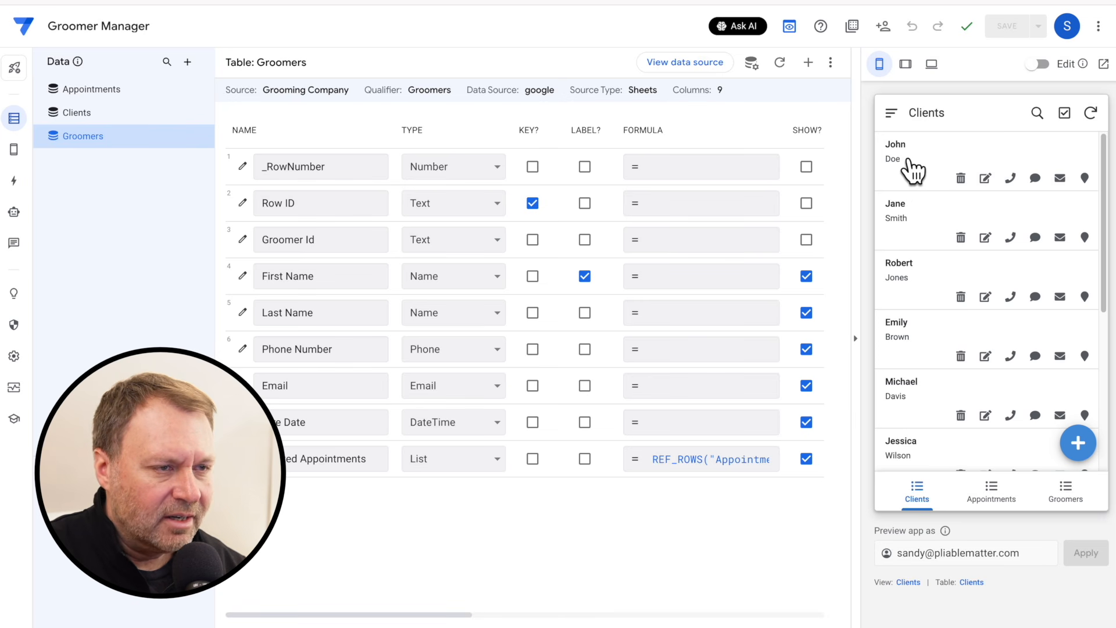
Open the Grooming Company spreadsheet from Google Drive in a new browser tab and show its Clients sheet
{"action": "key", "text": "super+t"}
{"action": "type", "text": "dr"}
{"action": "key", "text": "Return"}
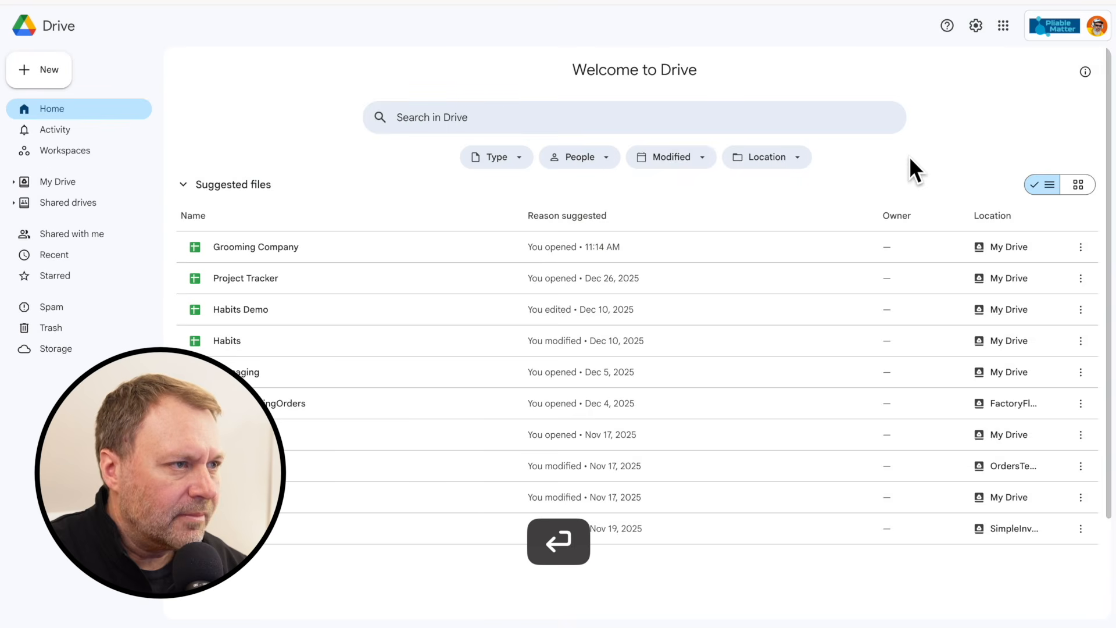
{"action": "double_click", "coordinate": [295, 246]}
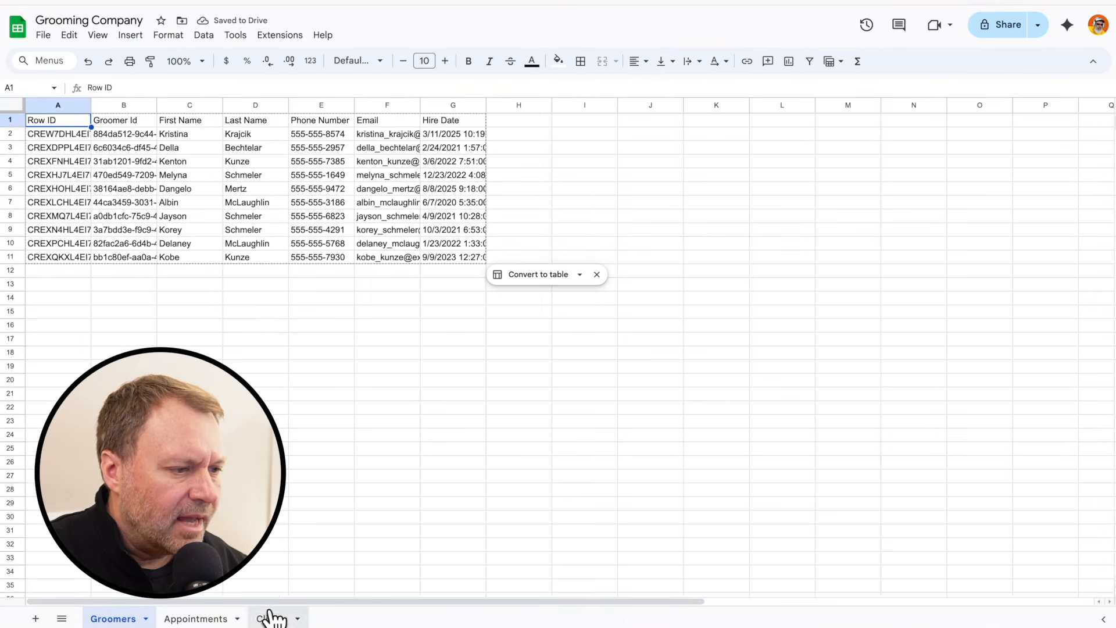
{"action": "left_click", "coordinate": [269, 617]}
Edit the client's last name in cell D2 by replacing its final letter with "jo"
{"action": "left_click", "coordinate": [242, 133]}
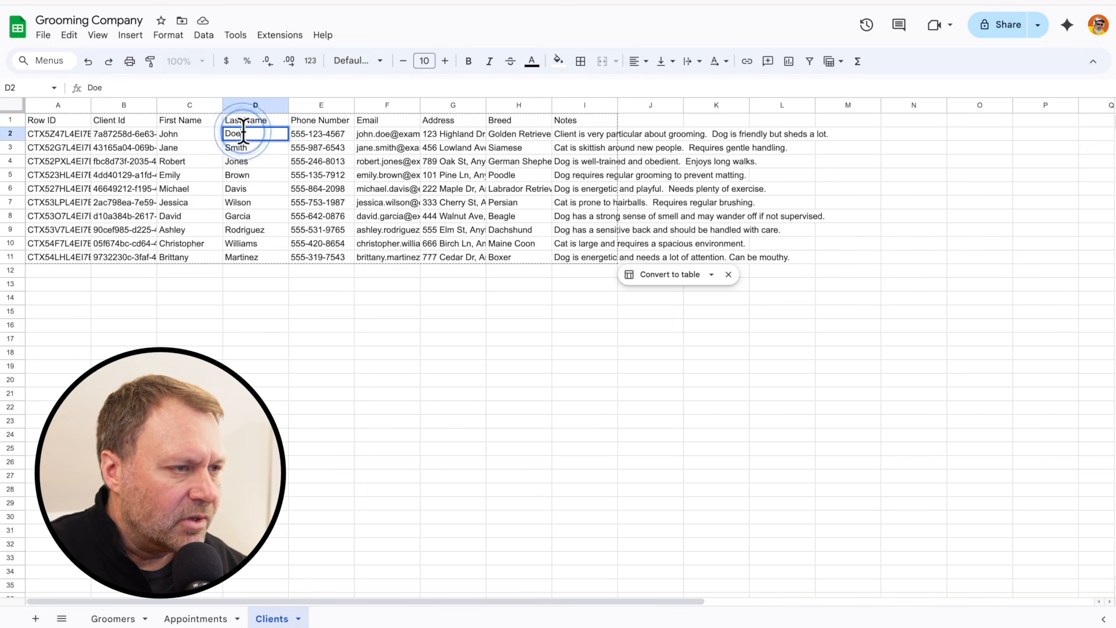
{"action": "double_click", "coordinate": [253, 133]}
{"action": "type", "text": "jo"}
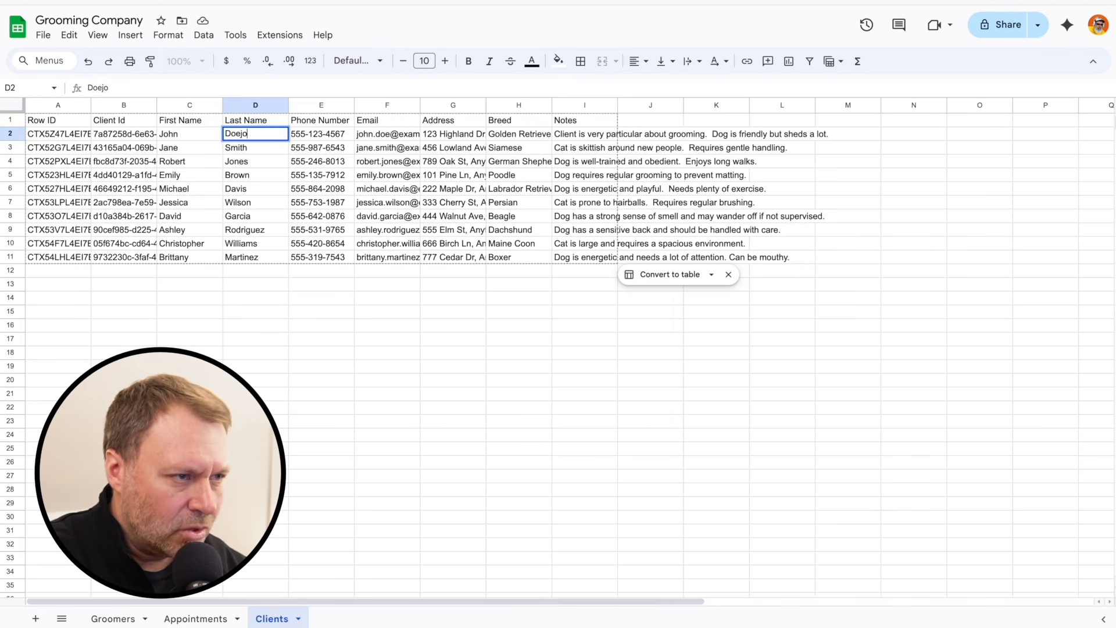
{"action": "key", "text": "BackSpace"}
{"action": "key", "text": "BackSpace"}
{"action": "key", "text": "BackSpace"}
{"action": "type", "text": "jo"}
{"action": "key", "text": "Return"}
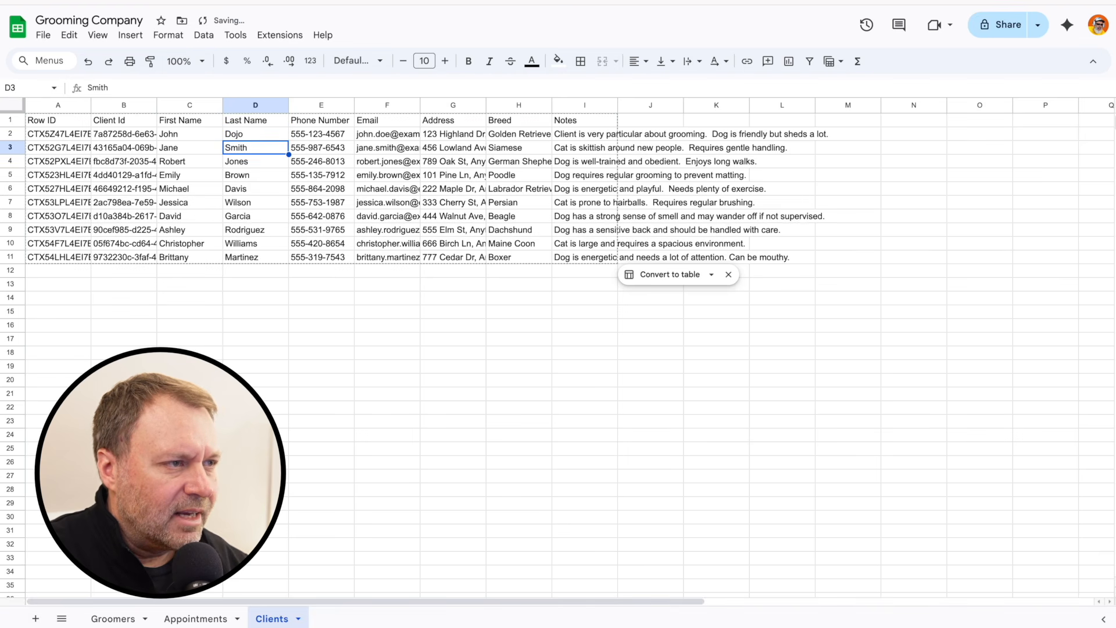
Switch back to the AppSheet editor and sync the app preview to check the edited client record
{"action": "key", "text": "ctrl+Tab"}
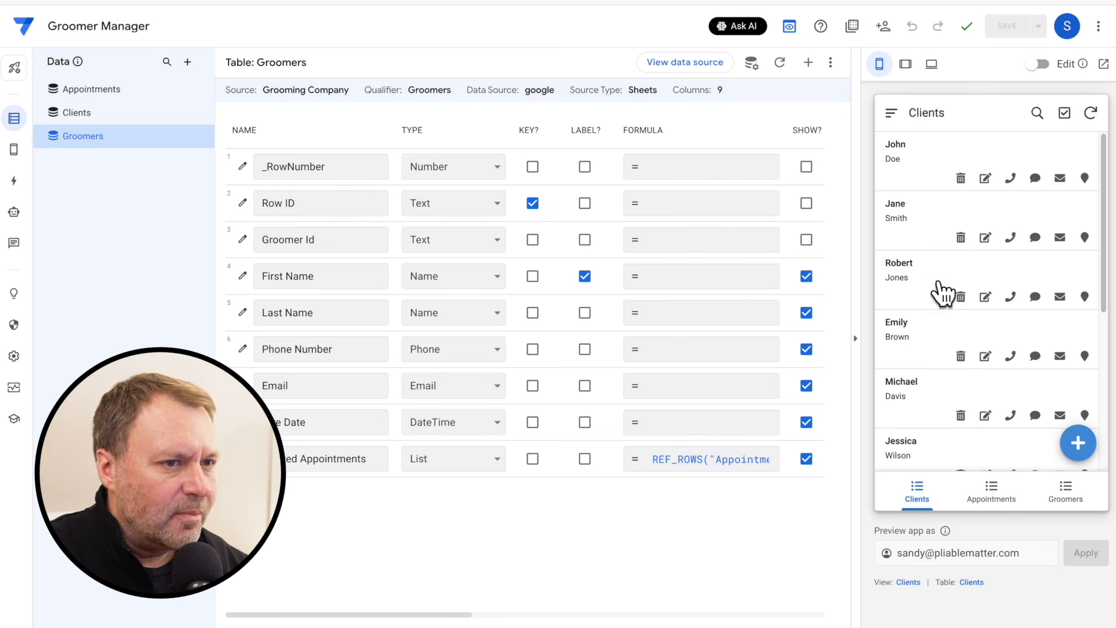
{"action": "left_click", "coordinate": [1093, 113]}
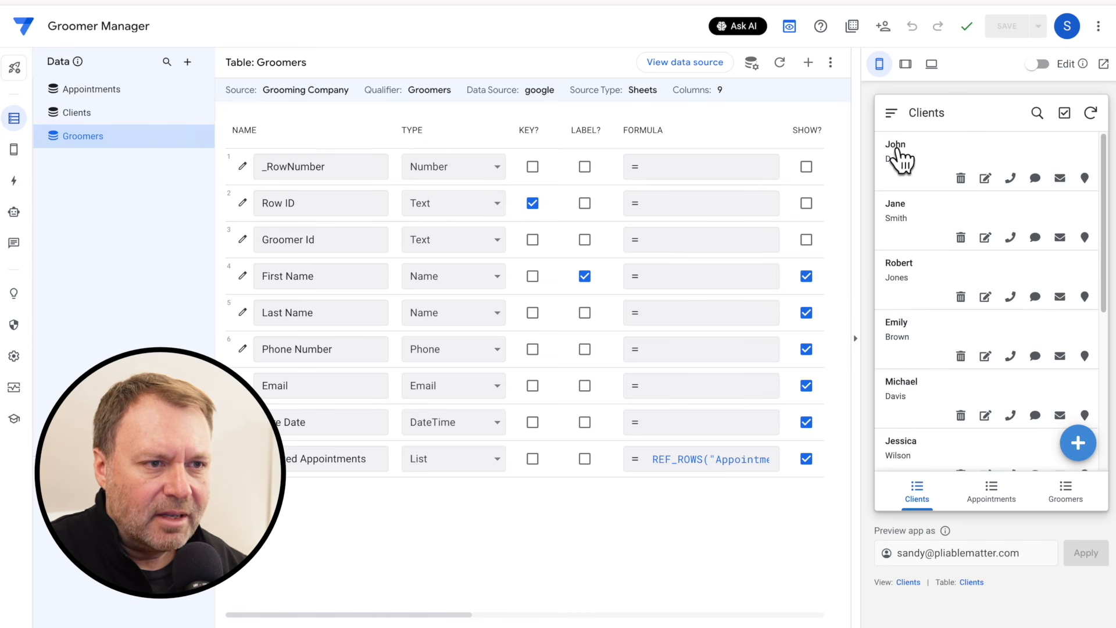